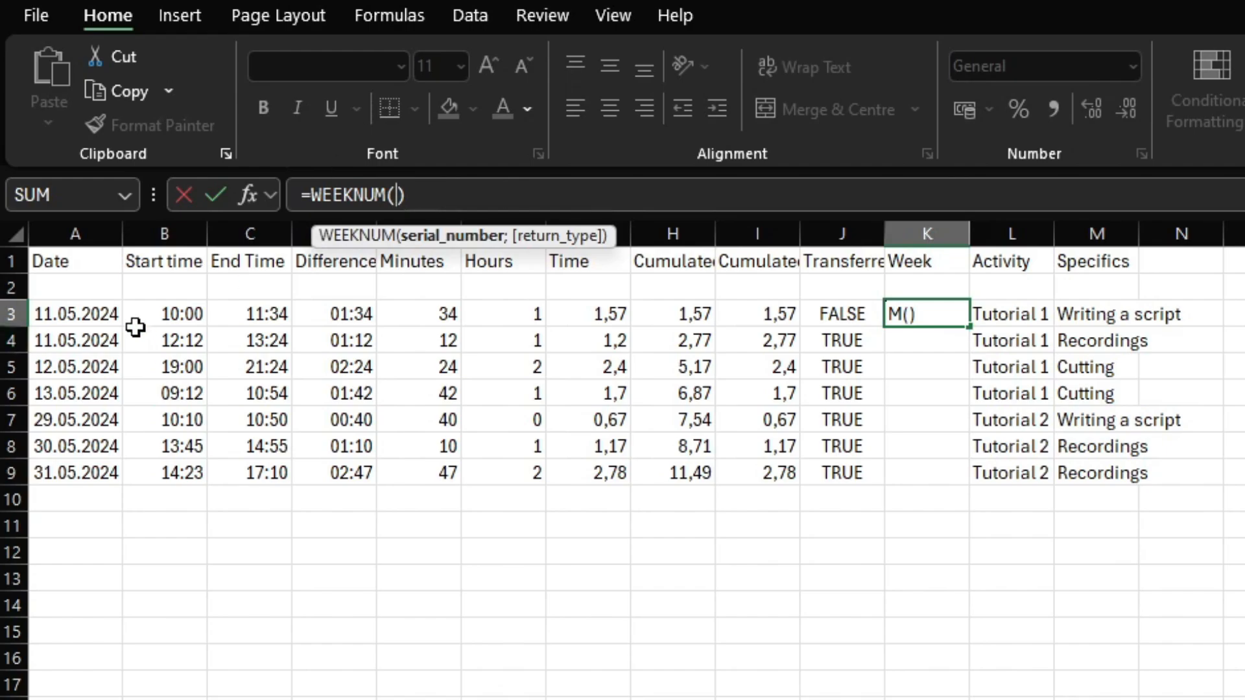
- Complete the formula in K3 as =WEEKNUM(A3) and copy it down the Week column through K9
{"action": "left_click", "coordinate": [72, 318]}
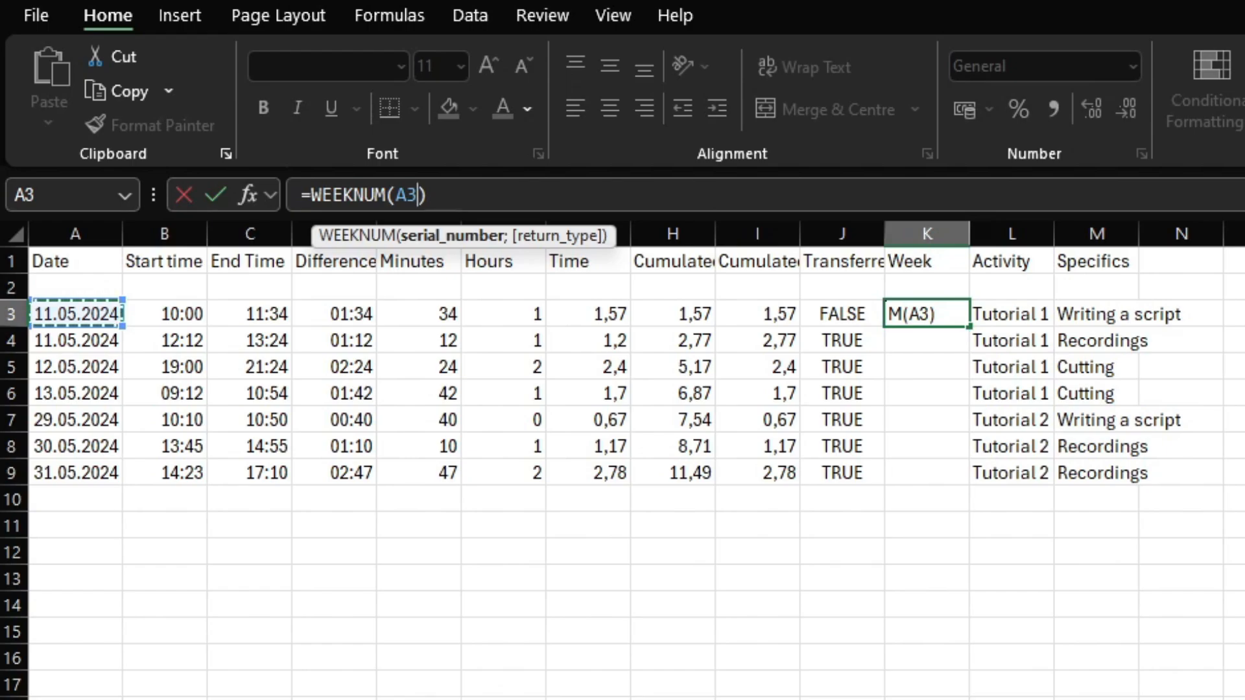
{"action": "key", "text": "Return"}
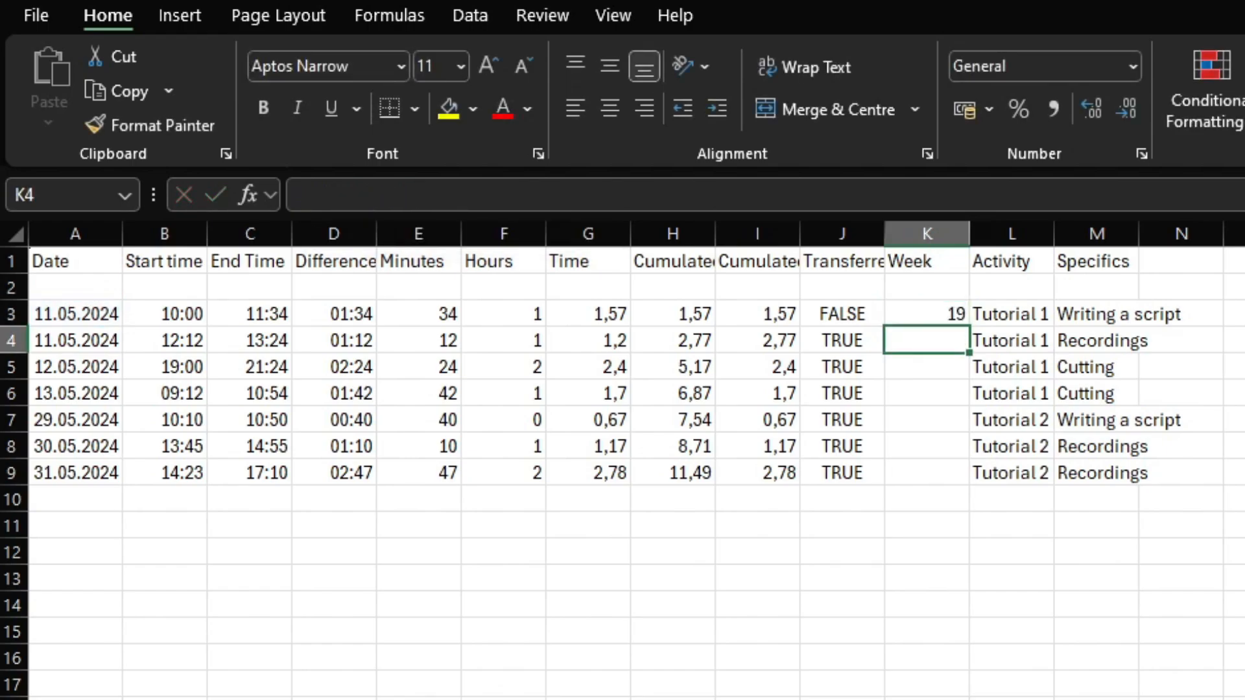
{"action": "key", "text": "Up"}
{"action": "key", "text": "ctrl+c"}
{"action": "key", "text": "shift+Down"}
{"action": "key", "text": "shift+Down"}
{"action": "key", "text": "shift+Down"}
{"action": "key", "text": "shift+Down"}
{"action": "key", "text": "shift+Down"}
{"action": "key", "text": "shift+Down"}
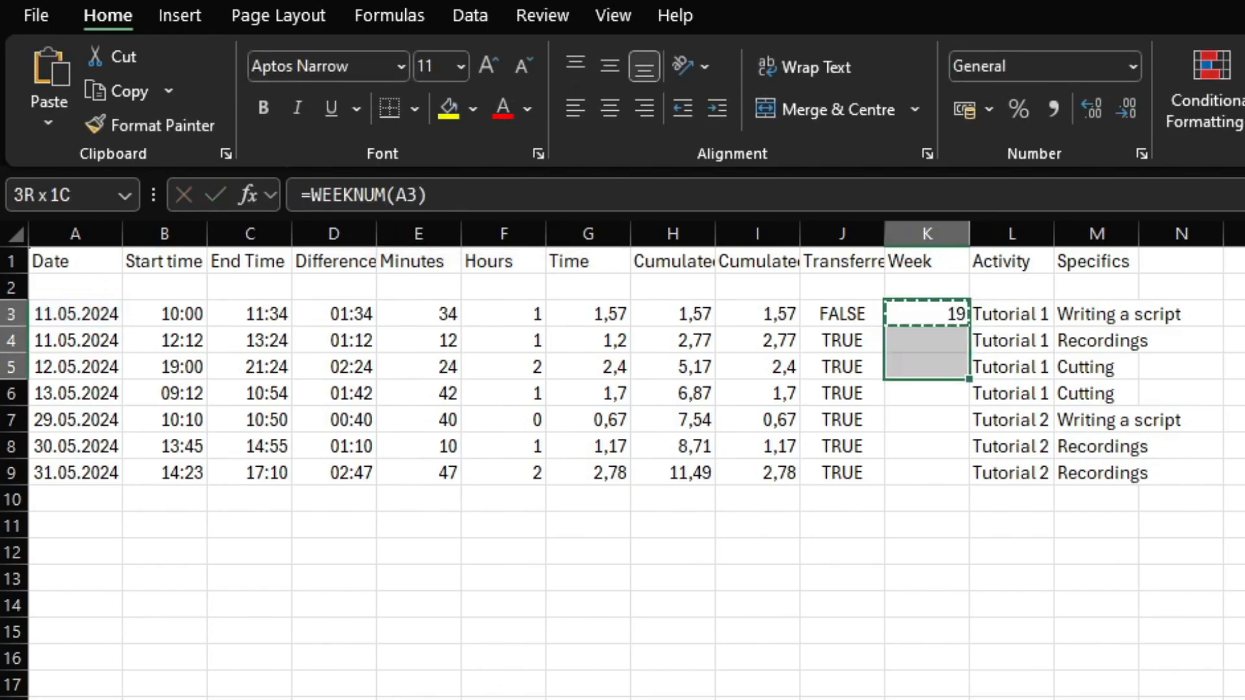
{"action": "key", "text": "ctrl+v"}
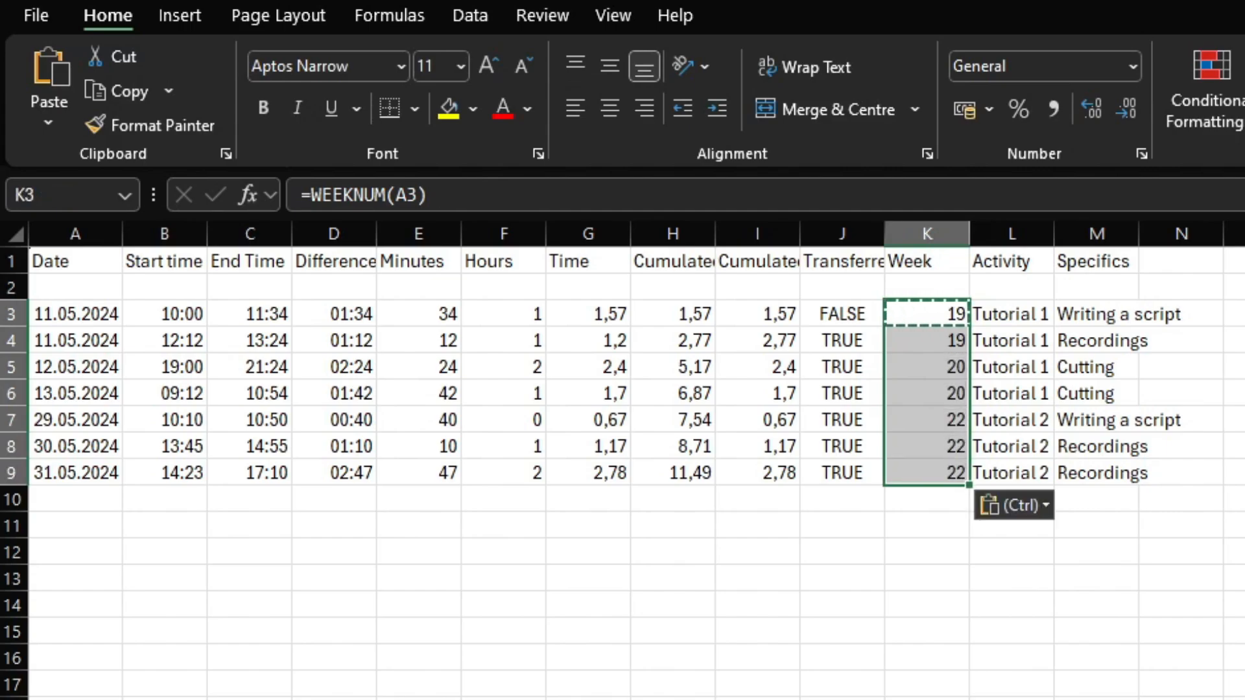
- Copy the formula text =WEEKNUM(A3) from K3 for reuse on the other activity sheets
{"action": "key", "text": "Down"}
{"action": "key", "text": "Up"}
{"action": "key", "text": "Up"}
{"action": "key", "text": "Up"}
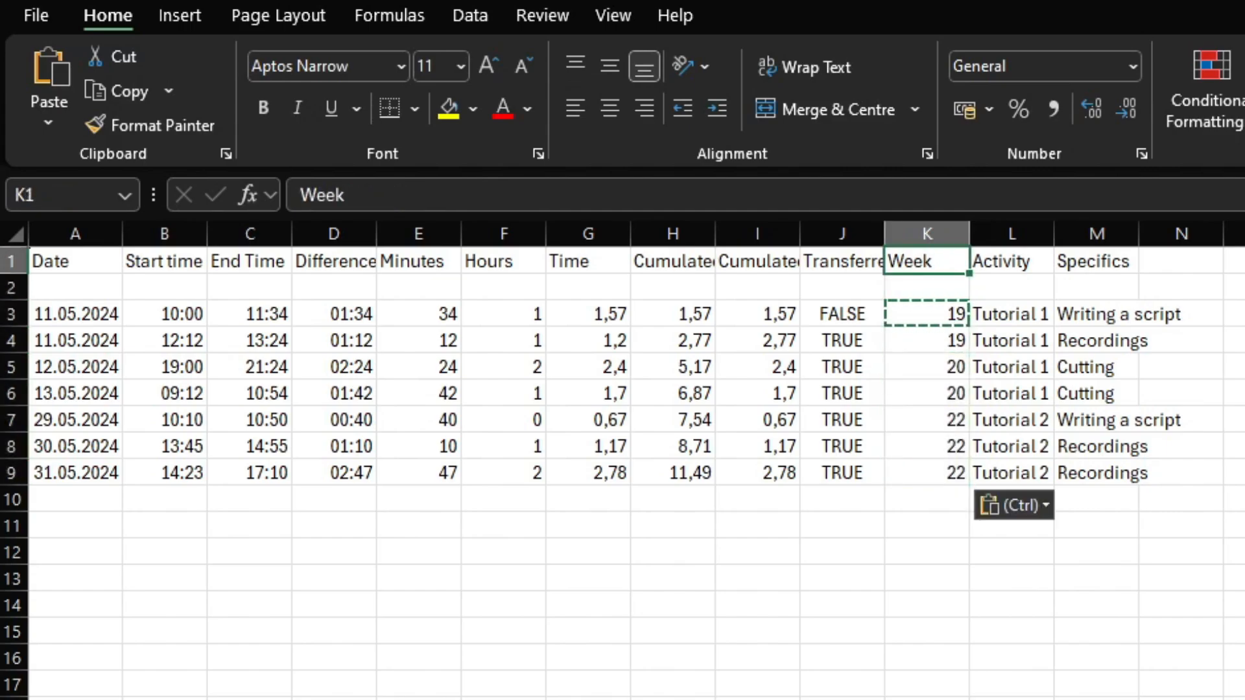
{"action": "key", "text": "Down"}
{"action": "key", "text": "Down"}
{"action": "key", "text": "ctrl"}
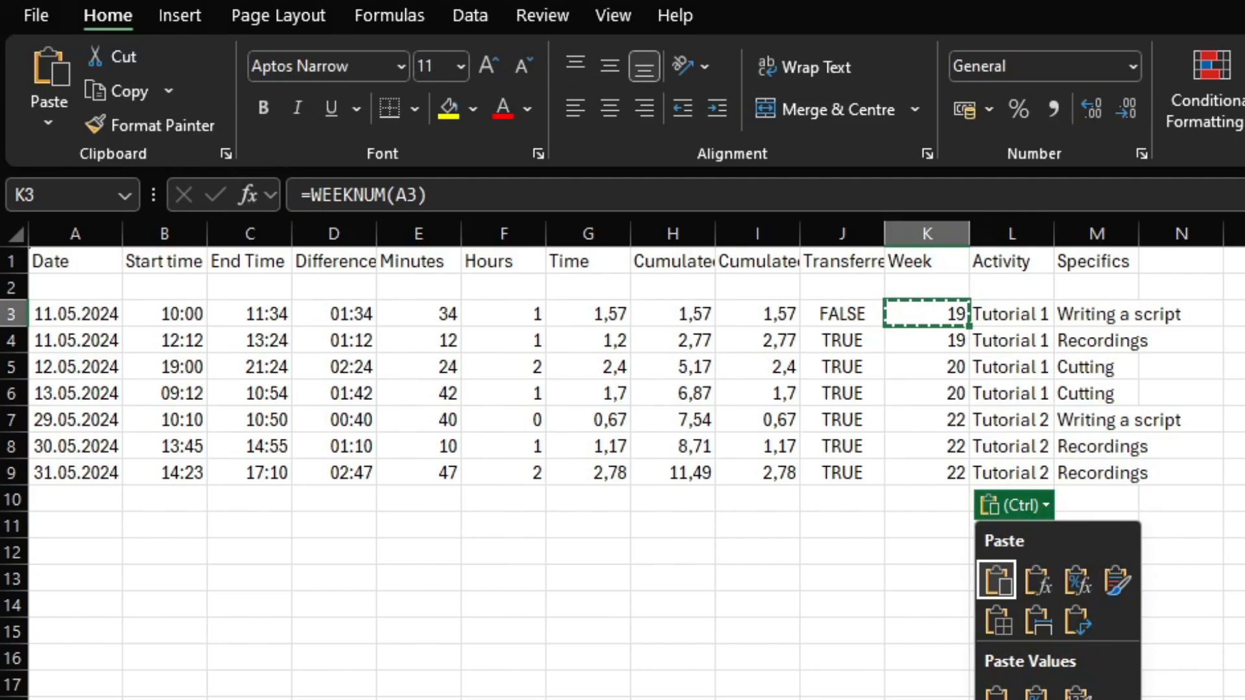
{"action": "left_click", "coordinate": [628, 180]}
{"action": "left_click_drag", "start_coordinate": [649, 201], "coordinate": [91, 167]}
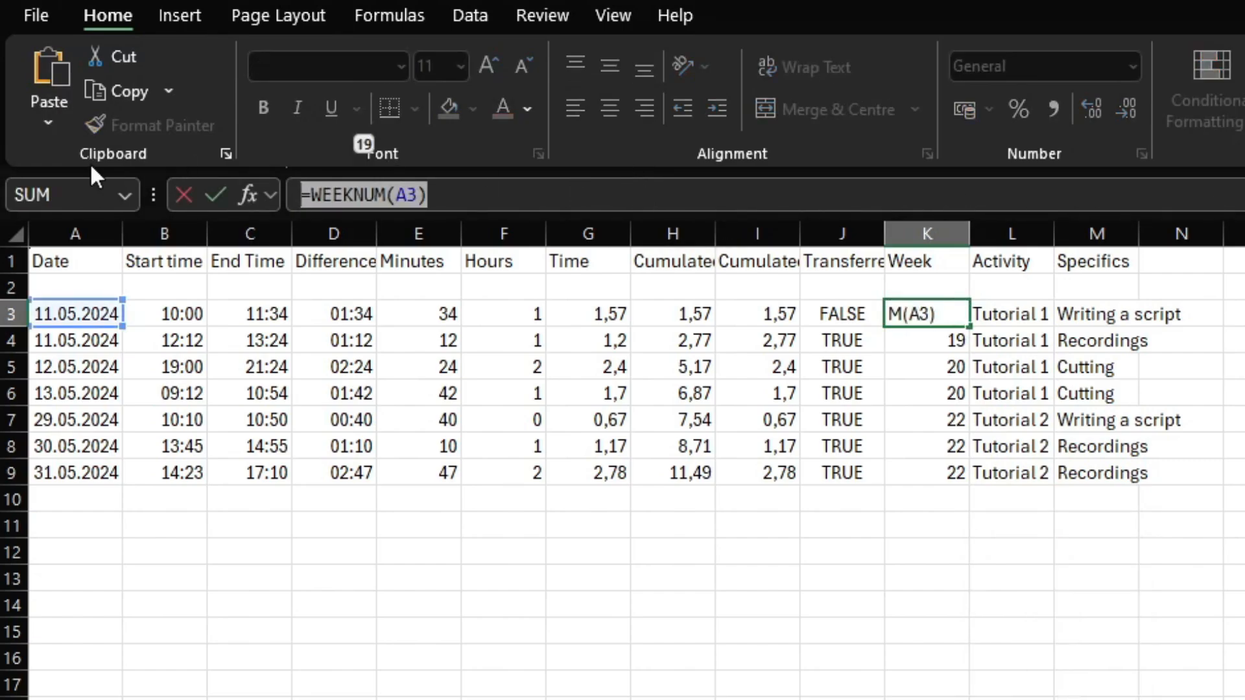
{"action": "key", "text": "Escape"}
- On the Coding sheet, insert a new column before Activity and title it Week
{"action": "key", "text": "ctrl+Page_Down"}
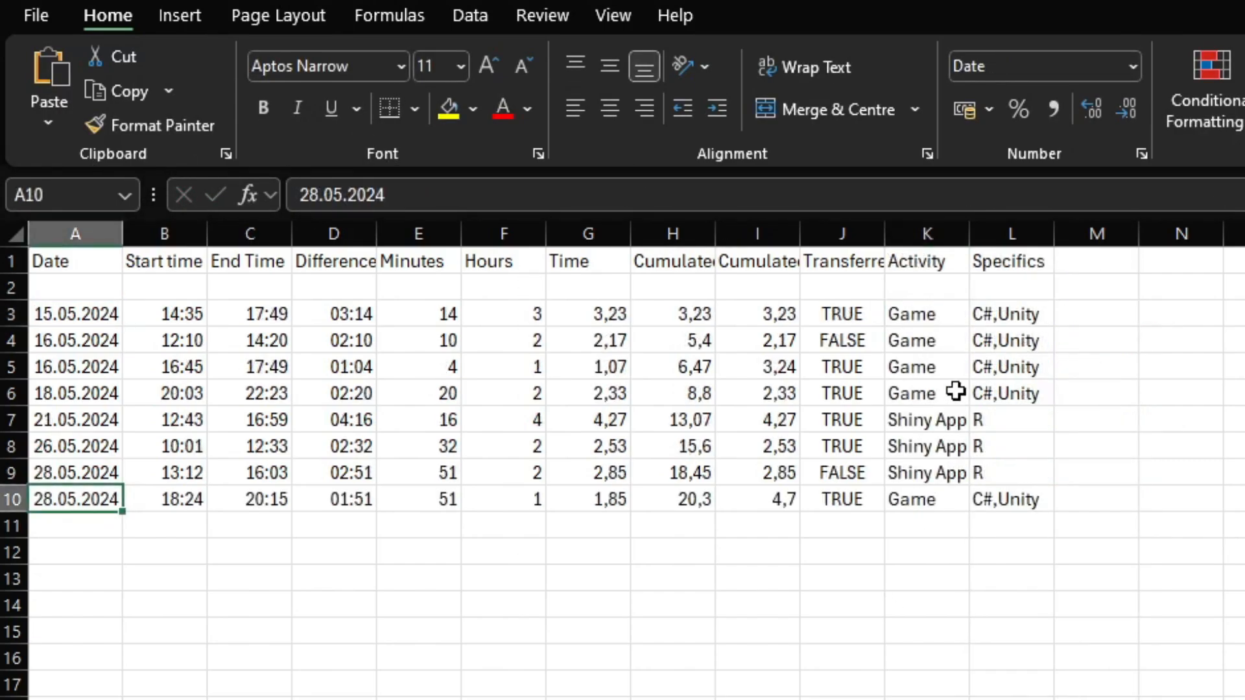
{"action": "left_click", "coordinate": [917, 232]}
{"action": "key", "text": "ctrl+plus"}
{"action": "type", "text": "We"}
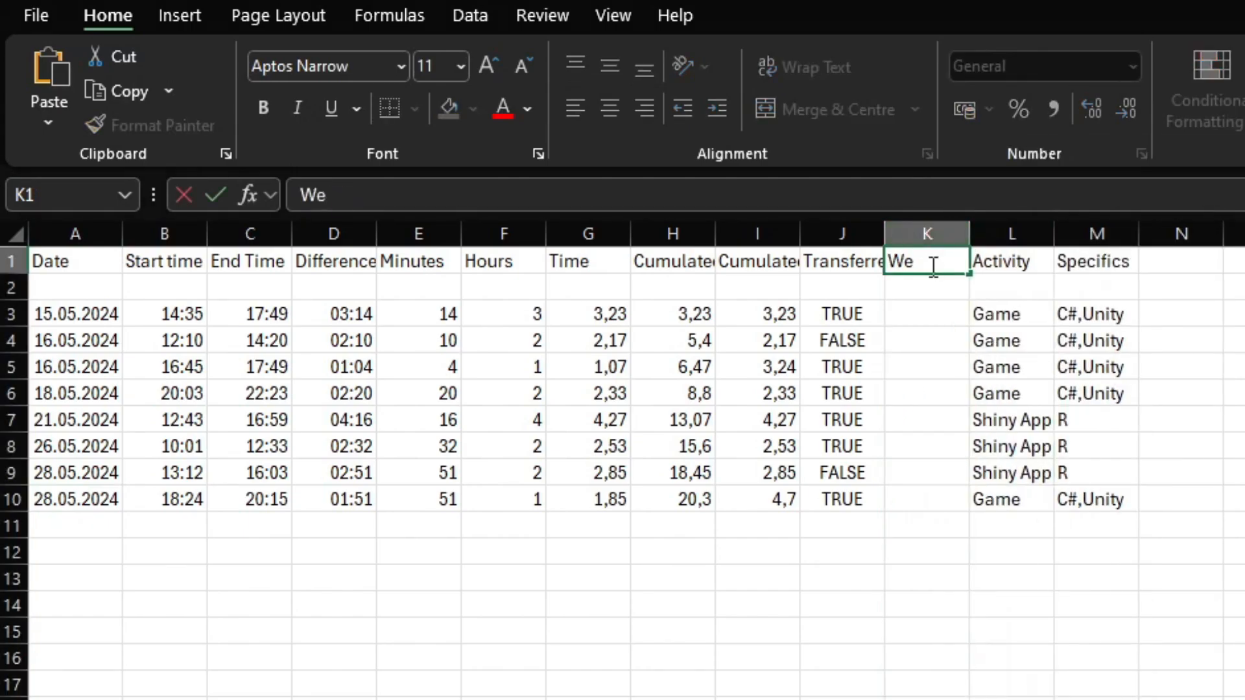
{"action": "type", "text": "ek"}
{"action": "key", "text": "Return"}
- Paste =WEEKNUM(A3) into K3 of the Coding sheet and copy it down to the last entry in row 10
{"action": "key", "text": "Return"}
{"action": "key", "text": "ctrl+v"}
{"action": "key", "text": "ctrl+c"}
{"action": "key", "text": "Down"}
{"action": "key", "text": "shift+Down"}
{"action": "key", "text": "shift+Down"}
{"action": "key", "text": "shift+Down"}
{"action": "key", "text": "shift+Down"}
{"action": "key", "text": "shift+Down"}
{"action": "key", "text": "shift+Down"}
{"action": "key", "text": "ctrl+v"}
{"action": "key", "text": "Up"}
- On the Sports sheet, insert a new column before Activity and title it Week
{"action": "key", "text": "ctrl+Page_Down"}
{"action": "right_click", "coordinate": [938, 232]}
{"action": "left_click", "coordinate": [986, 454]}
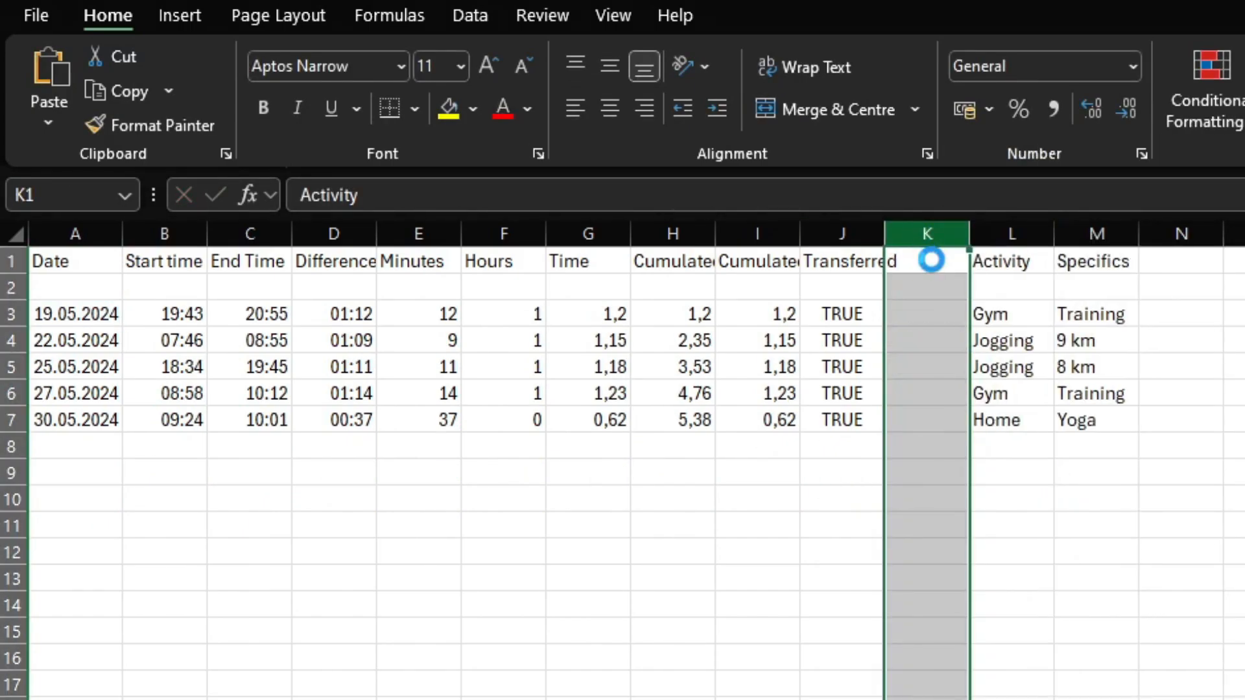
{"action": "left_click", "coordinate": [931, 259]}
{"action": "type", "text": "Week"}
{"action": "key", "text": "Return"}
- Paste the week number formula into K3 of the Sports sheet and copy it down through K7
{"action": "key", "text": "Return"}
{"action": "key", "text": "ctrl+v"}
{"action": "key", "text": "ctrl+c"}
{"action": "key", "text": "shift+Down"}
{"action": "key", "text": "shift+Down"}
{"action": "key", "text": "shift+Down"}
{"action": "key", "text": "shift+Down"}
{"action": "key", "text": "ctrl+v"}
{"action": "key", "text": "Escape"}
{"action": "left_click", "coordinate": [1096, 631]}
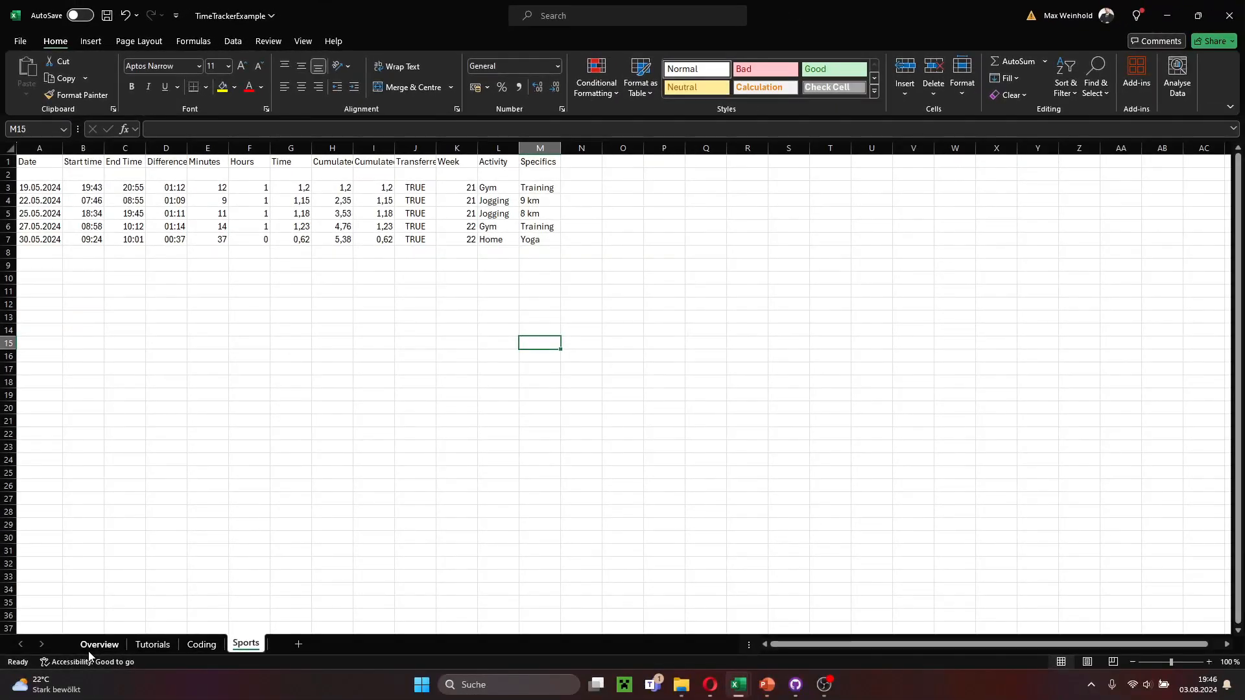
- Add a new sheet directly after Overview and name it WeeklyOverview
{"action": "left_click", "coordinate": [91, 646]}
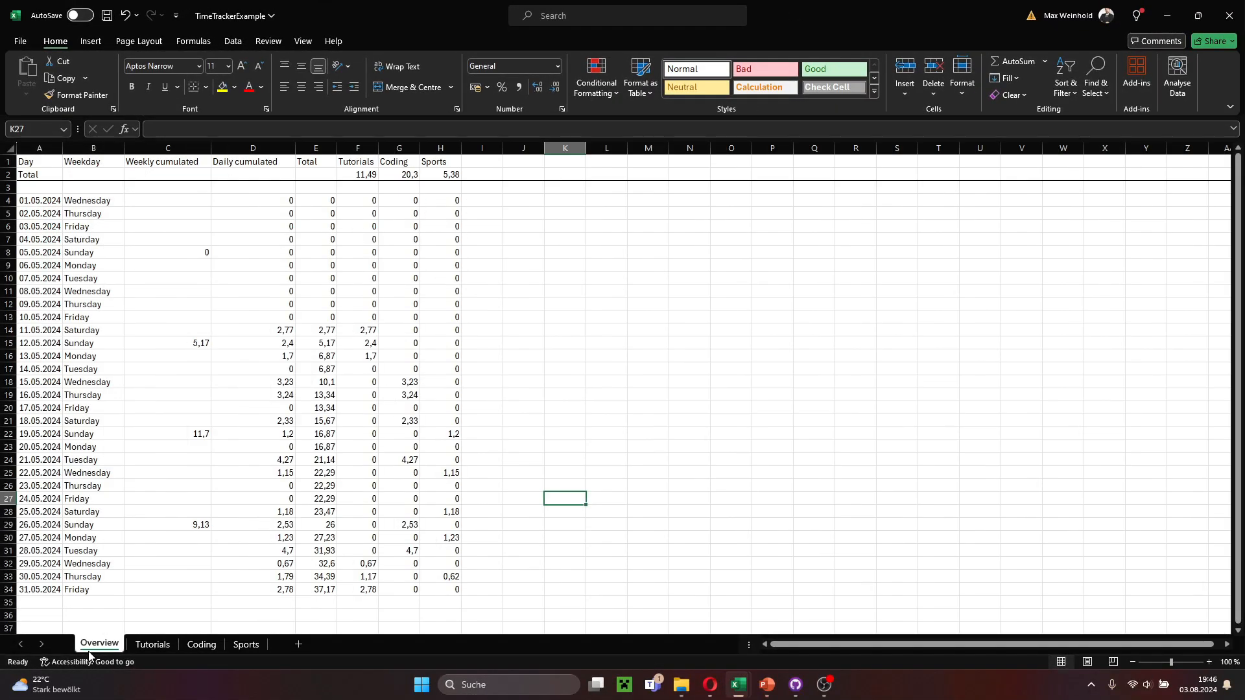
{"action": "right_click", "coordinate": [88, 651]}
{"action": "key", "text": "Escape"}
{"action": "left_click", "coordinate": [299, 644]}
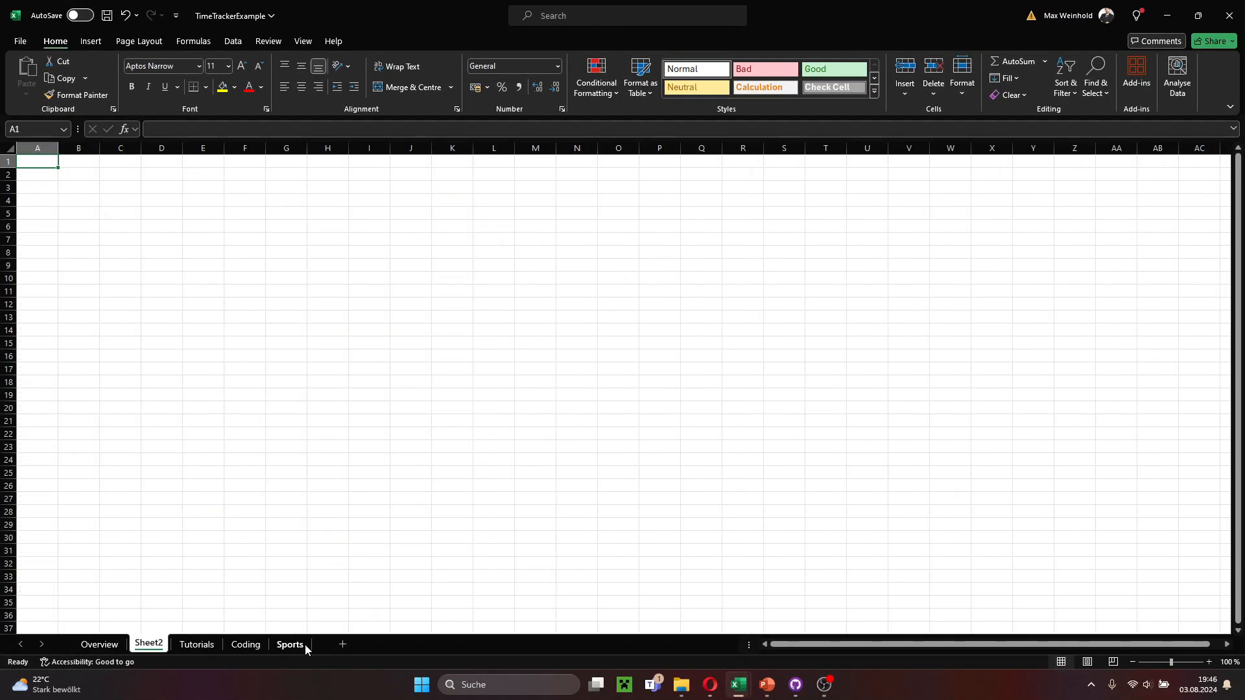
{"action": "double_click", "coordinate": [147, 642]}
{"action": "type", "text": "Weekly"}
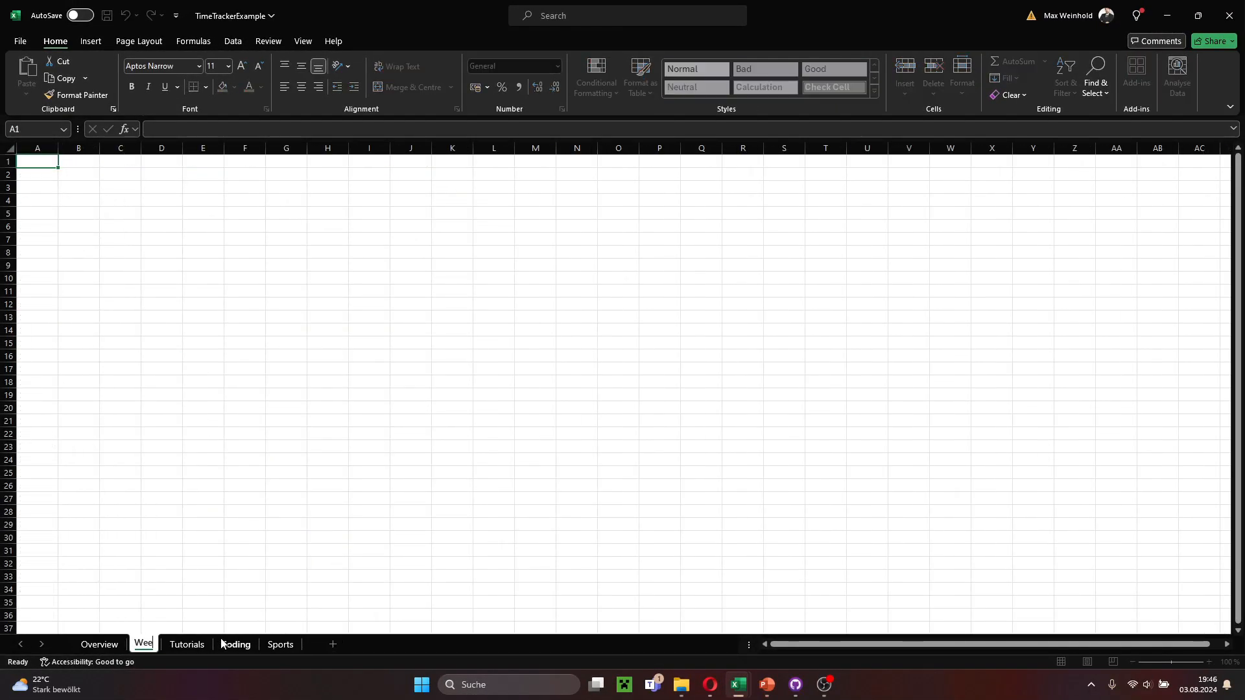
{"action": "key", "text": "Return"}
{"action": "type", "text": "Overvo"}
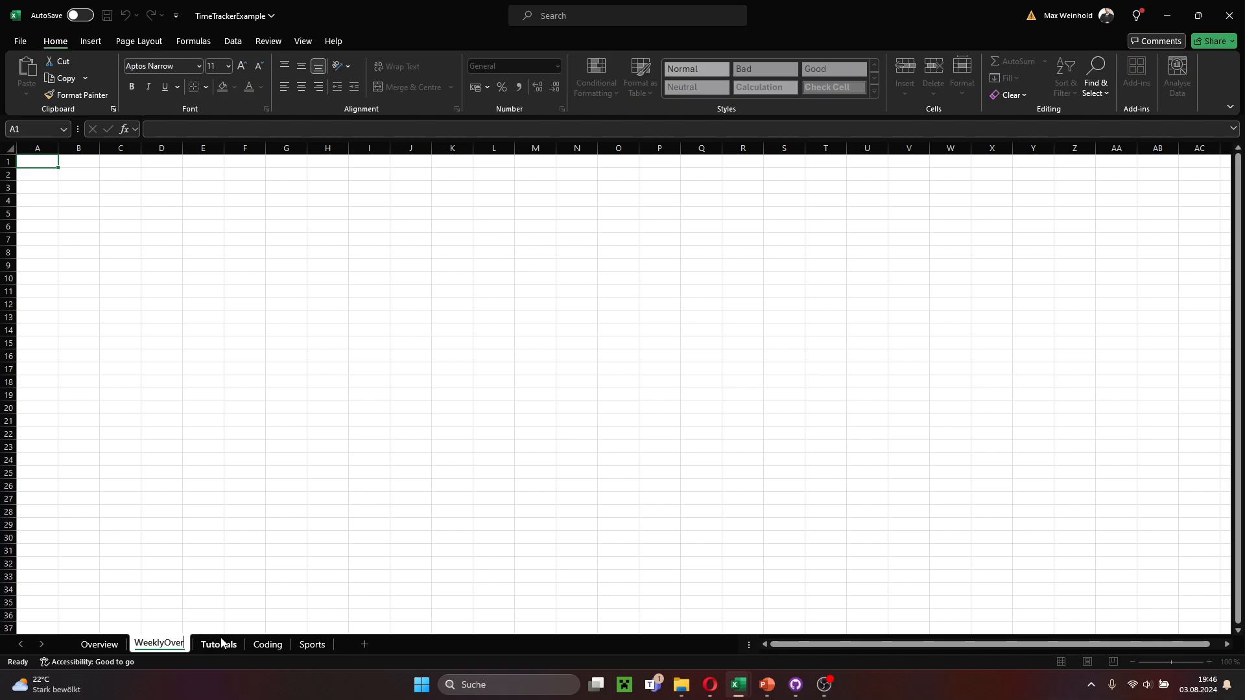
{"action": "type", "text": "iew"}
{"action": "key", "text": "Return"}
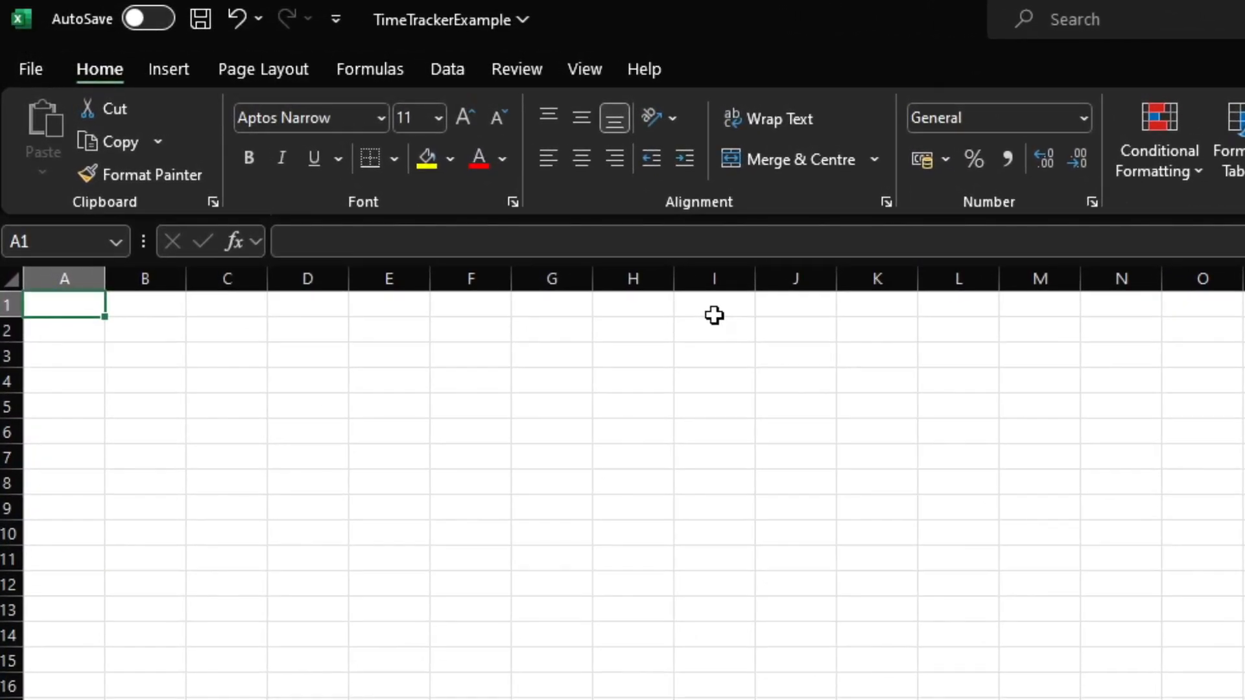
- Enter the headers Week in A1 and Cumulated in B1 of the WeeklyOverview sheet
{"action": "type", "text": "Wee"}
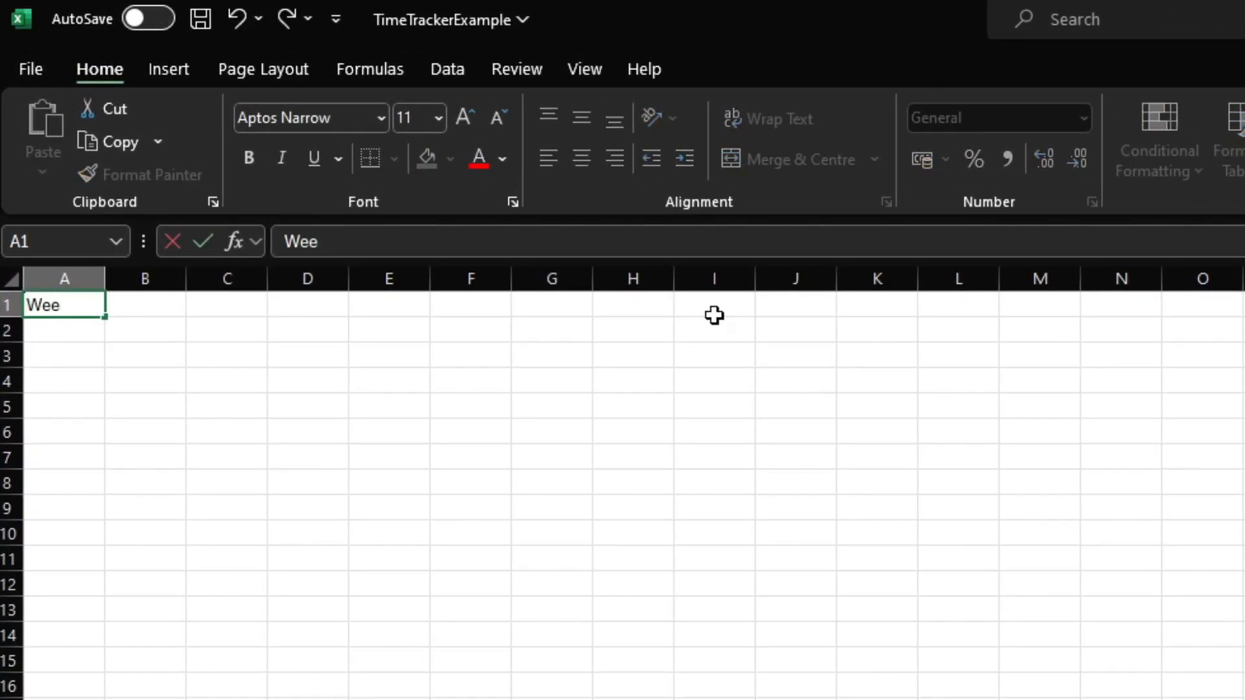
{"action": "type", "text": "k"}
{"action": "key", "text": "Return"}
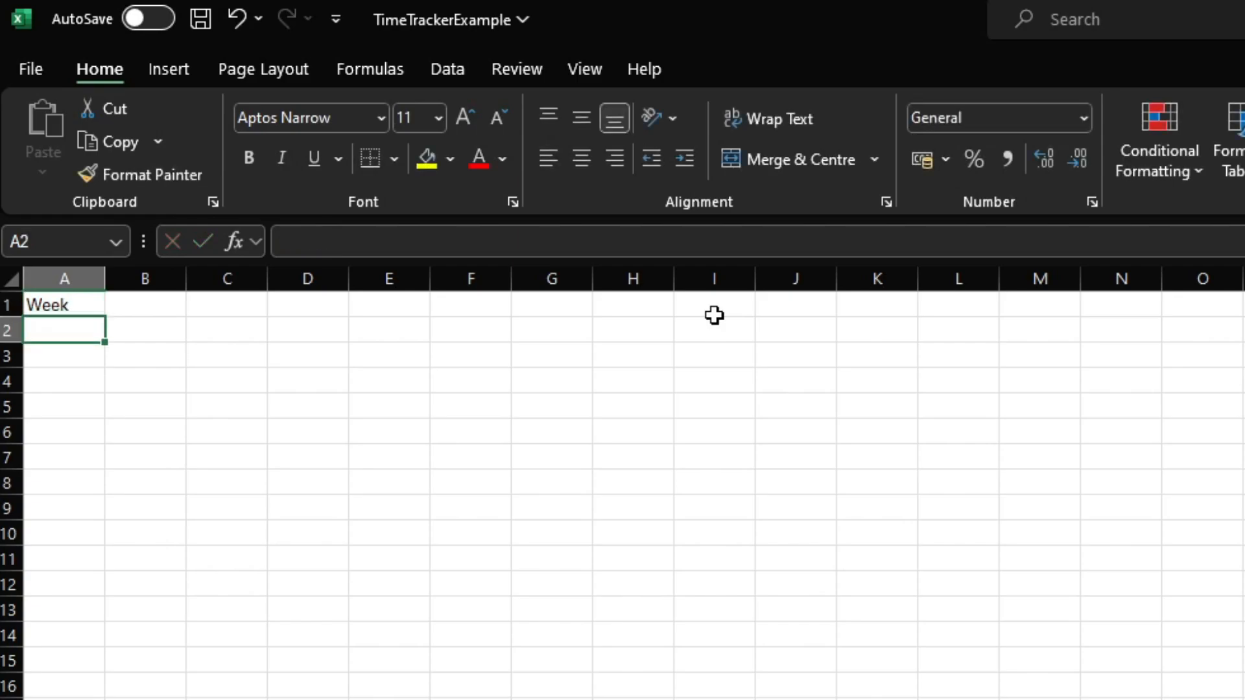
{"action": "key", "text": "Up"}
{"action": "key", "text": "Right"}
{"action": "type", "text": "C"}
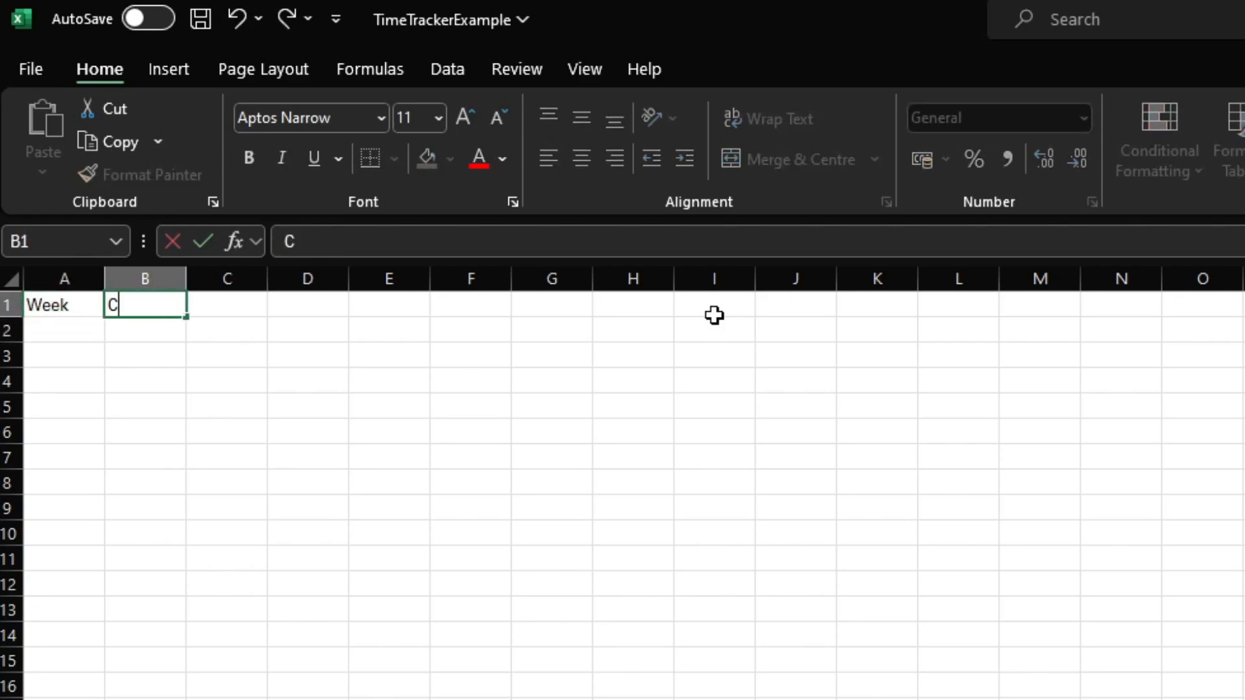
{"action": "type", "text": "umulated"}
- Enter the headers Sum in C1 and Tutorials in D1
{"action": "left_click", "coordinate": [231, 302]}
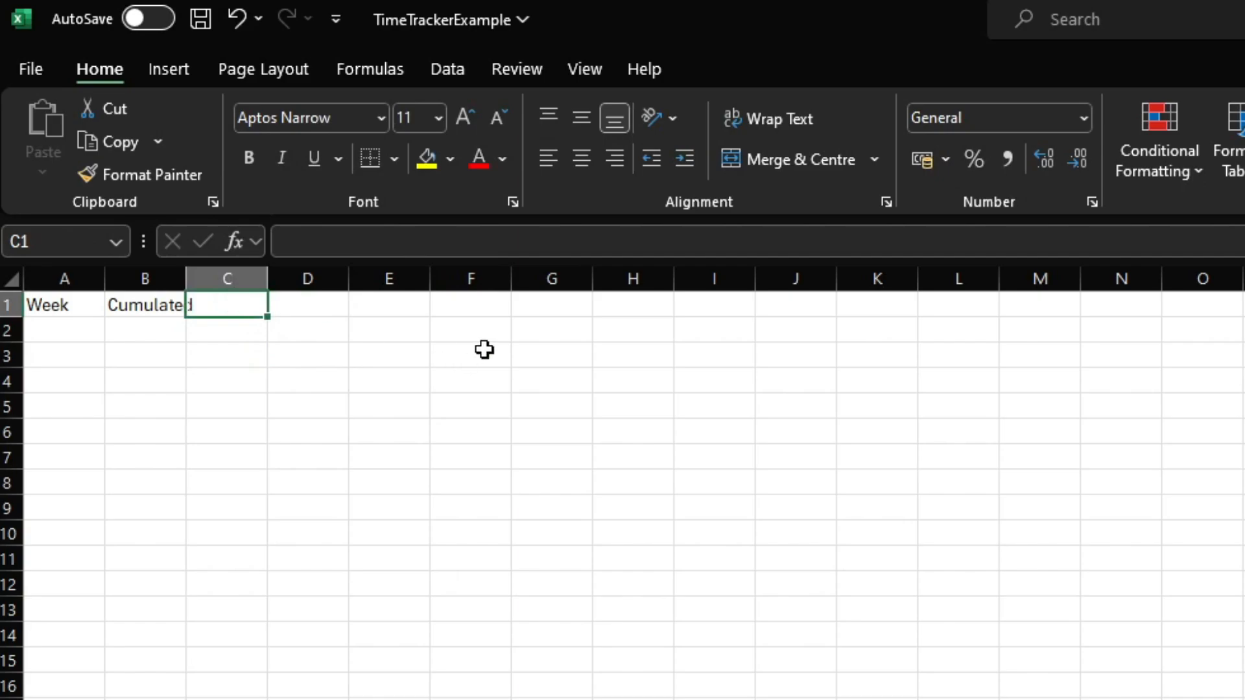
{"action": "type", "text": "Sum"}
{"action": "key", "text": "Return"}
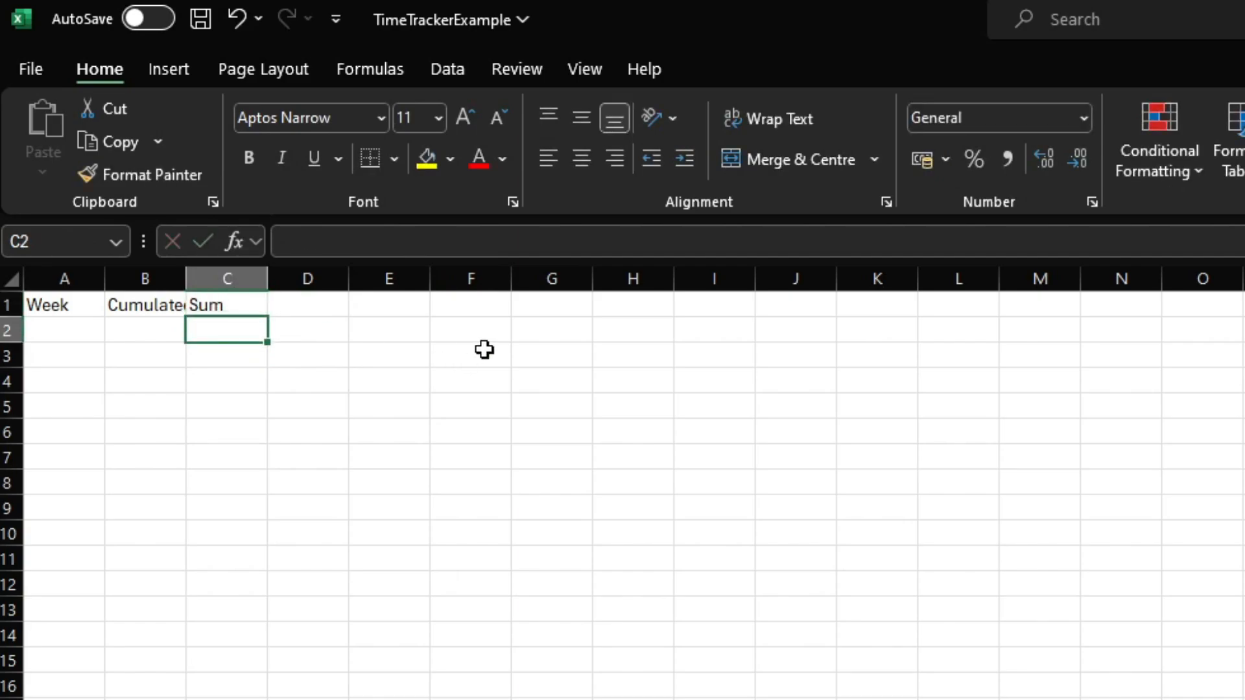
{"action": "key", "text": "Up"}
{"action": "key", "text": "Right"}
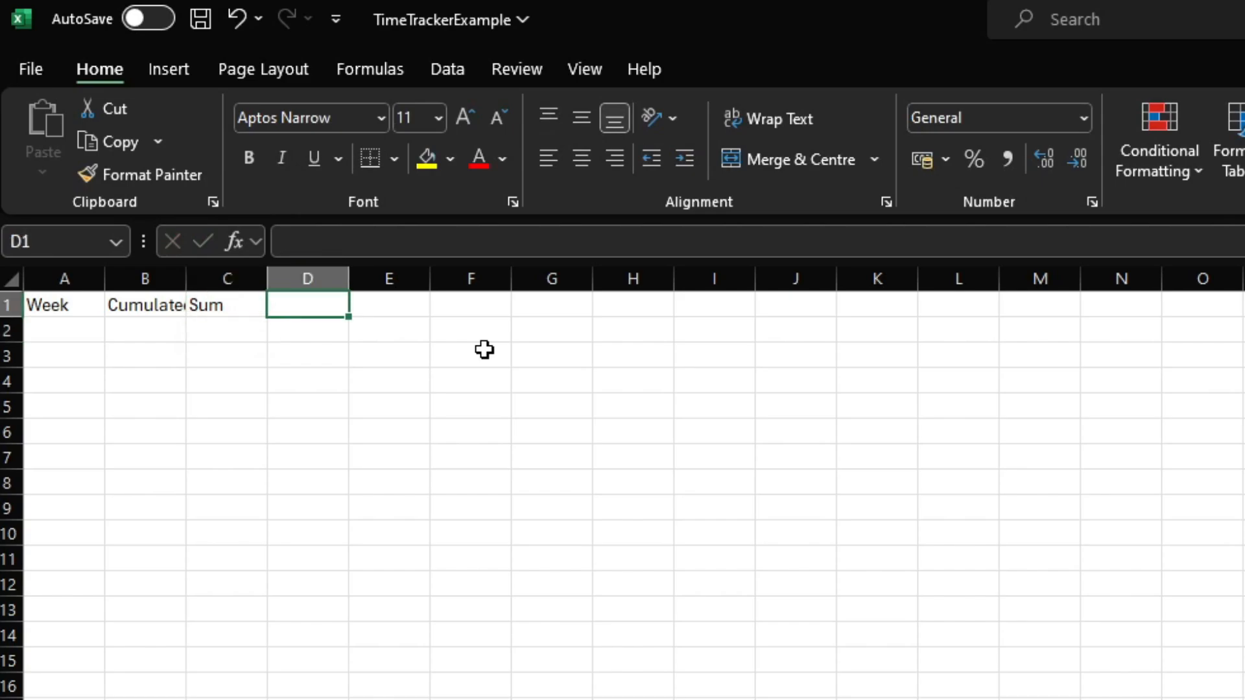
{"action": "type", "text": "Tu"}
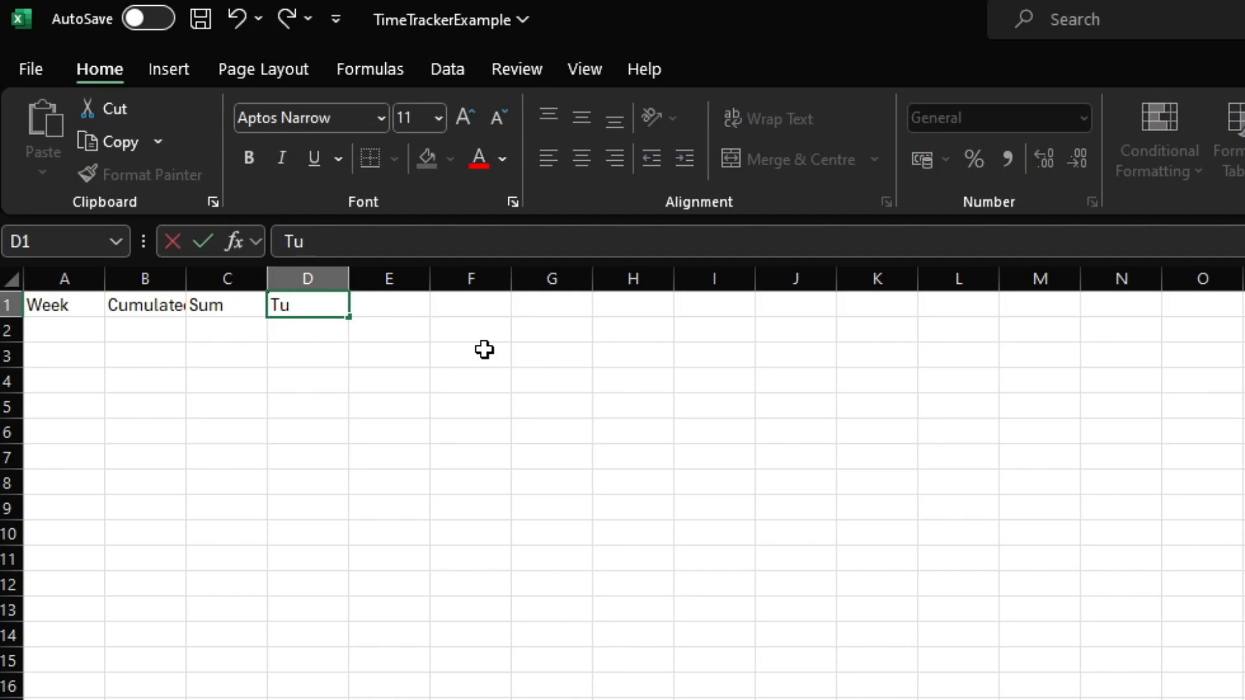
{"action": "type", "text": "torials"}
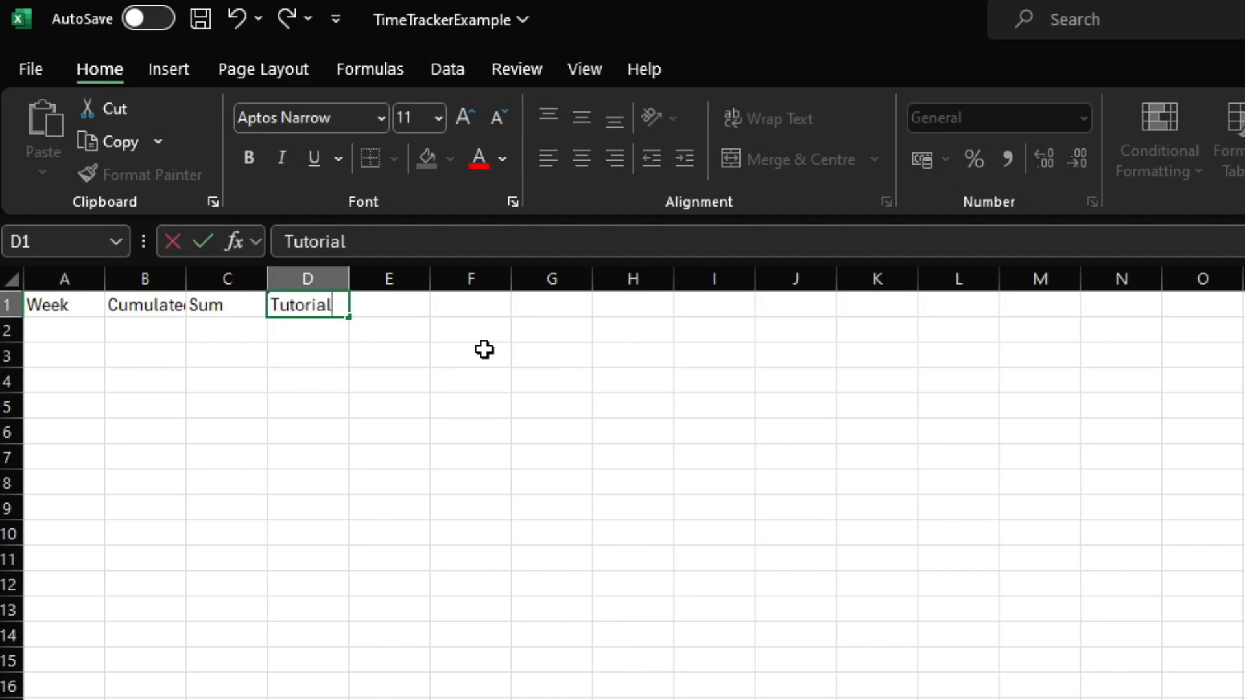
{"action": "key", "text": "Return"}
- Enter the headers Coding in E1 and Sports in F1
{"action": "key", "text": "Up"}
{"action": "key", "text": "Right"}
{"action": "type", "text": "Coding"}
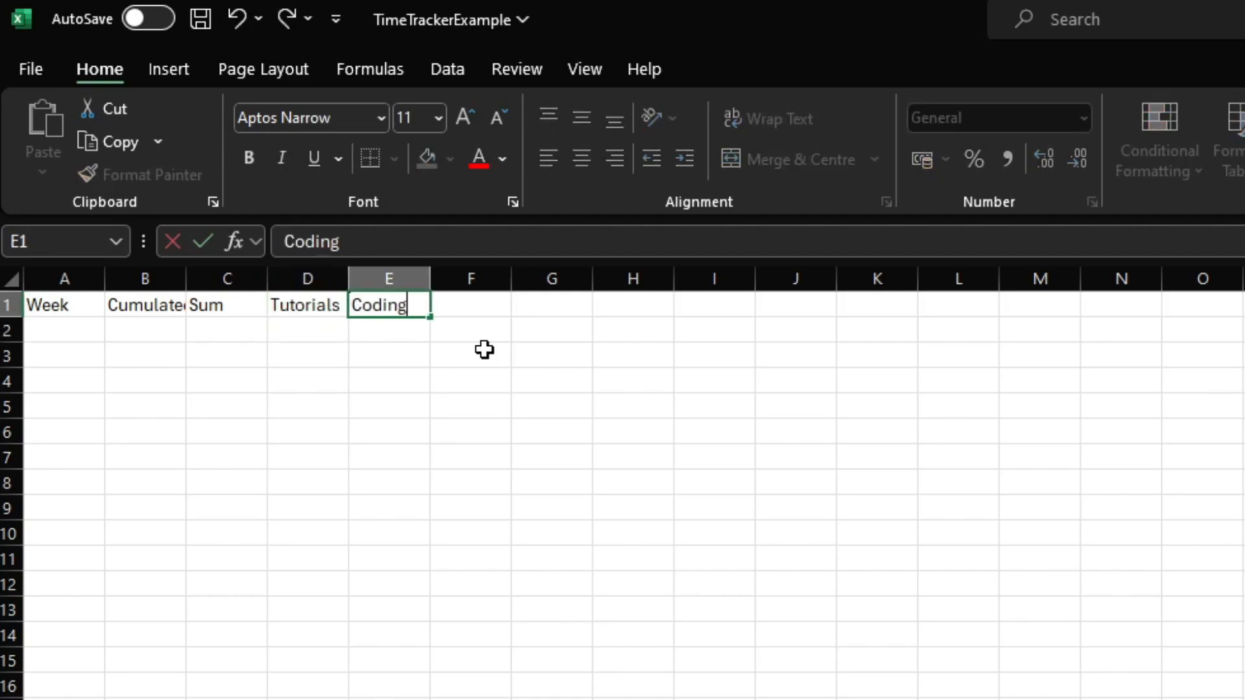
{"action": "key", "text": "Return"}
{"action": "key", "text": "Up"}
{"action": "key", "text": "Right"}
{"action": "type", "text": "Spo"}
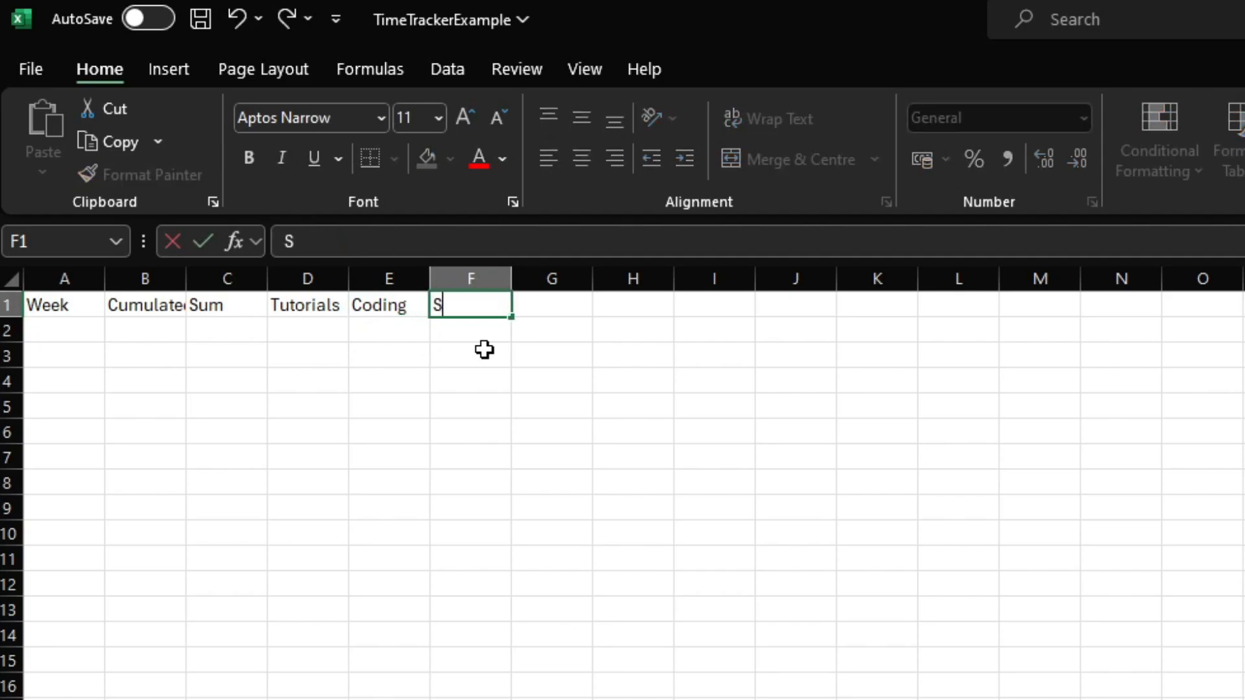
{"action": "key", "text": "Return"}
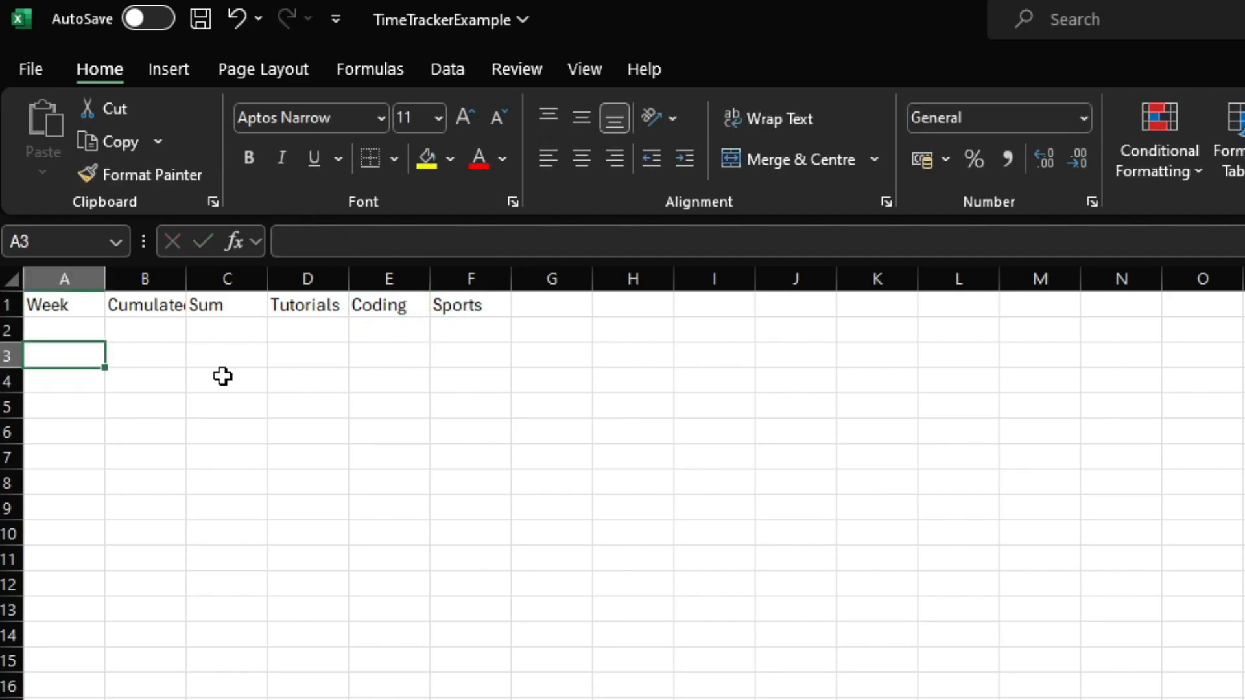
- Start the week numbering with 1 in A3 and the formula =A3+1 in A4
{"action": "key", "text": "Right"}
{"action": "key", "text": "Left"}
{"action": "type", "text": "1"}
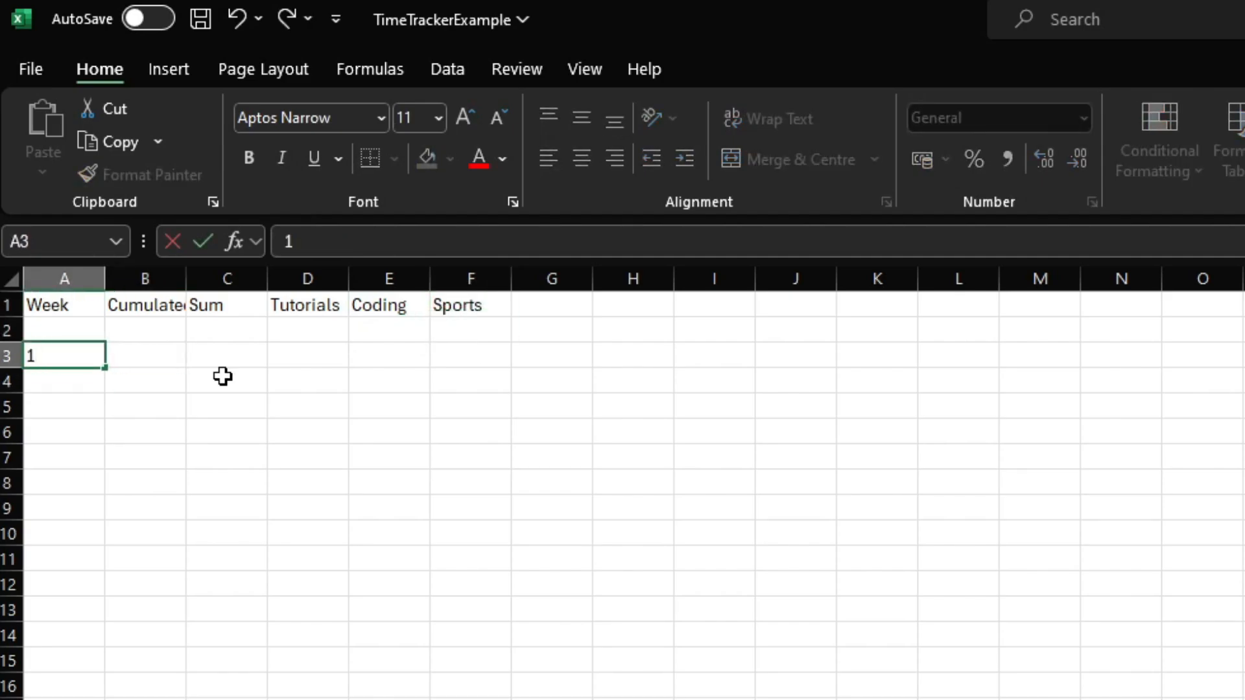
{"action": "key", "text": "Return"}
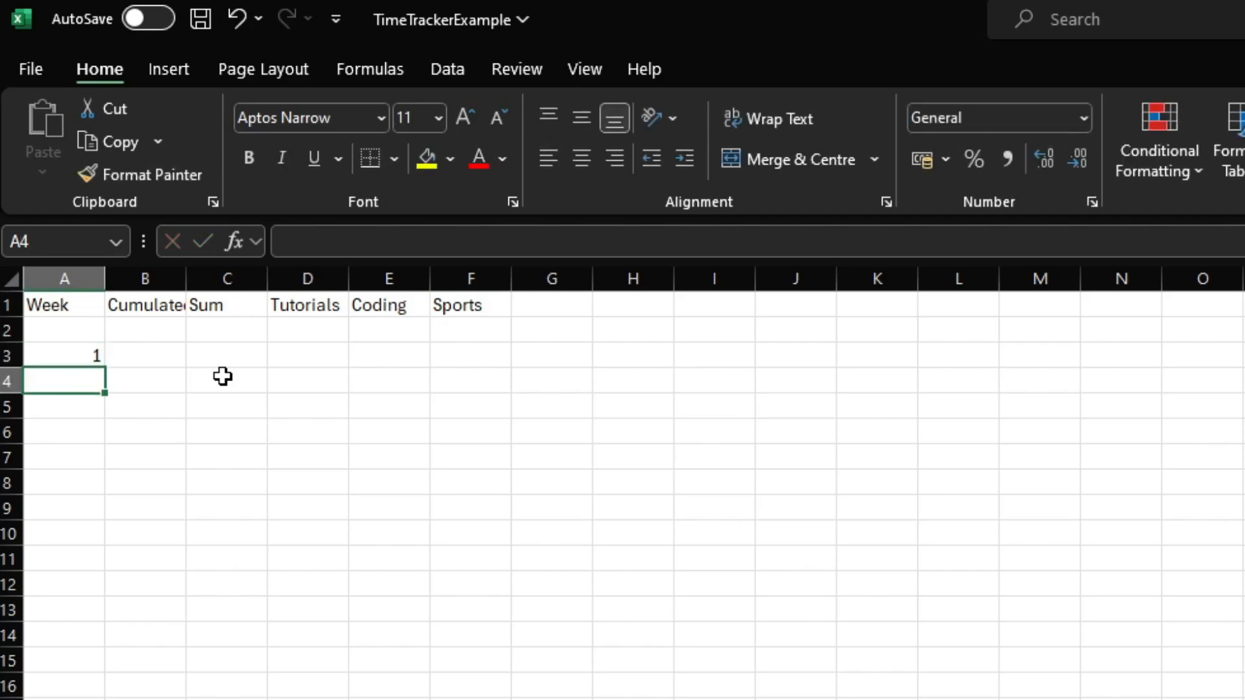
{"action": "left_click", "coordinate": [369, 238]}
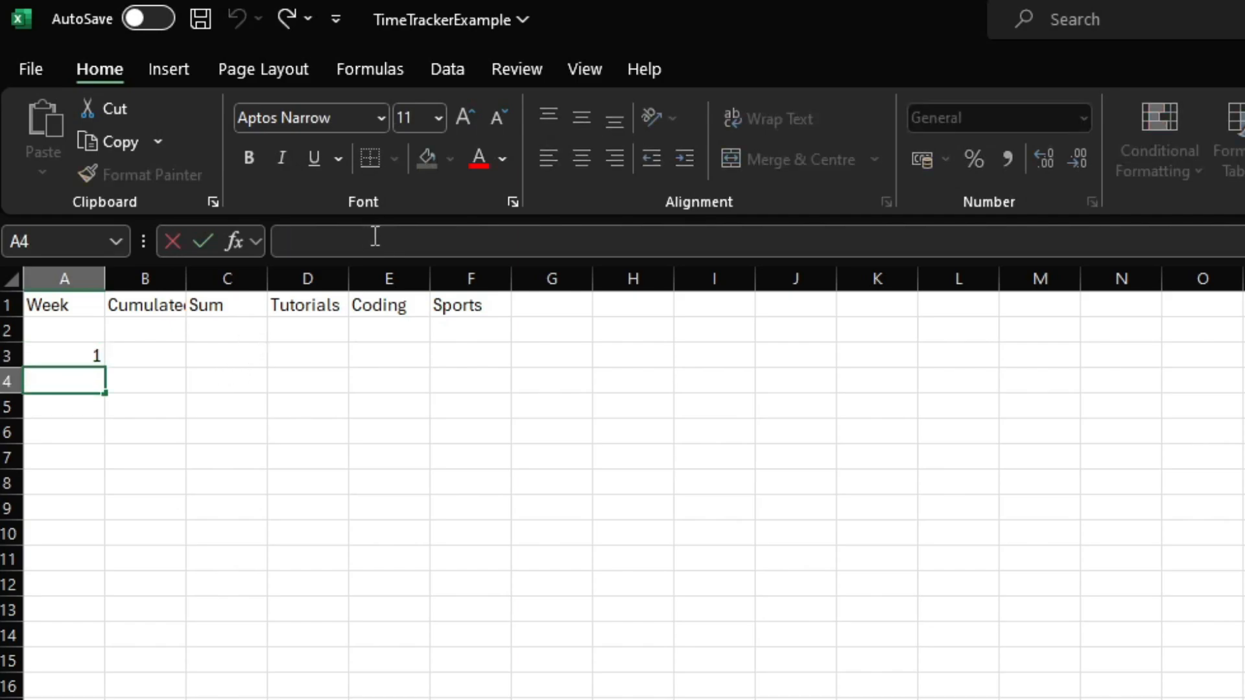
{"action": "type", "text": "="}
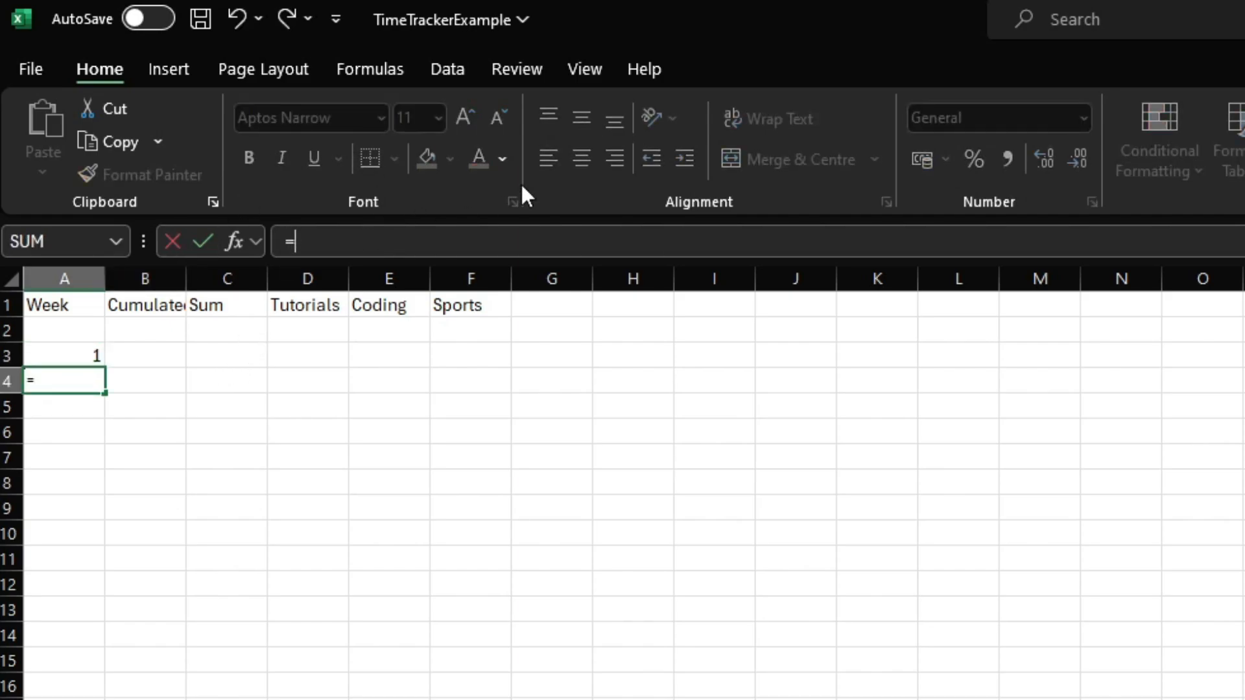
{"action": "left_click", "coordinate": [78, 356]}
{"action": "type", "text": "+1"}
{"action": "key", "text": "Return"}
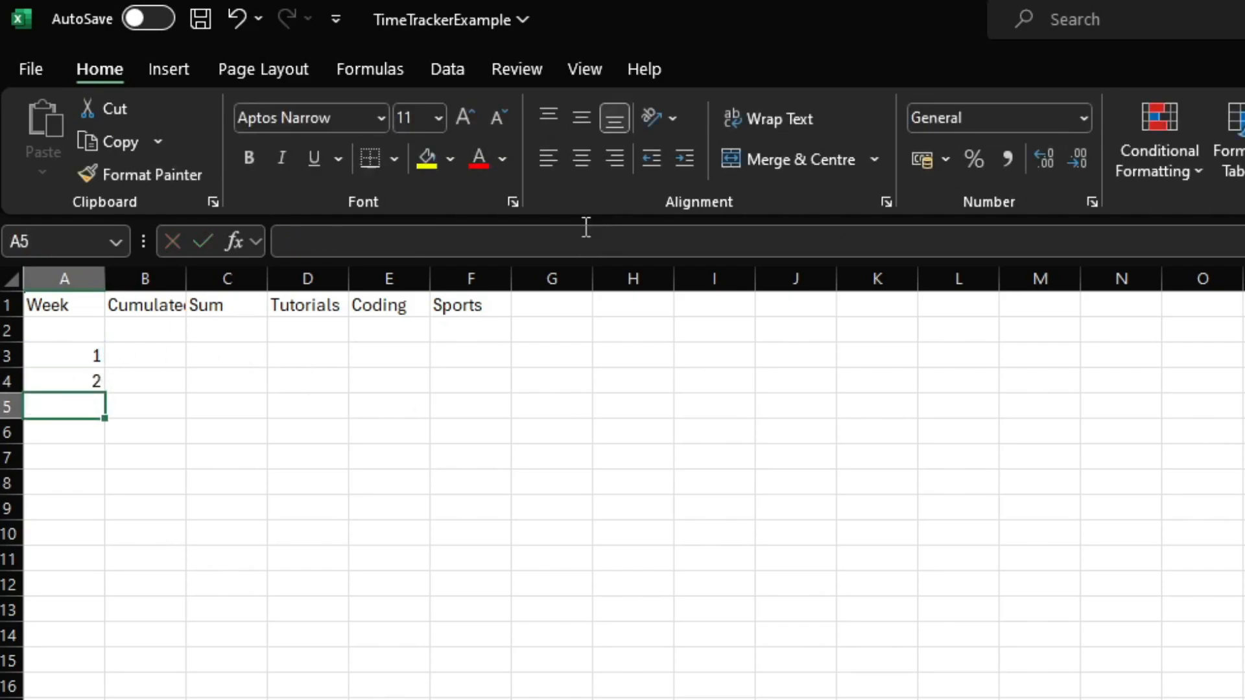
- Copy the formula from A4 down column A to continue the week numbering
{"action": "key", "text": "Up"}
{"action": "key", "text": "ctrl+c"}
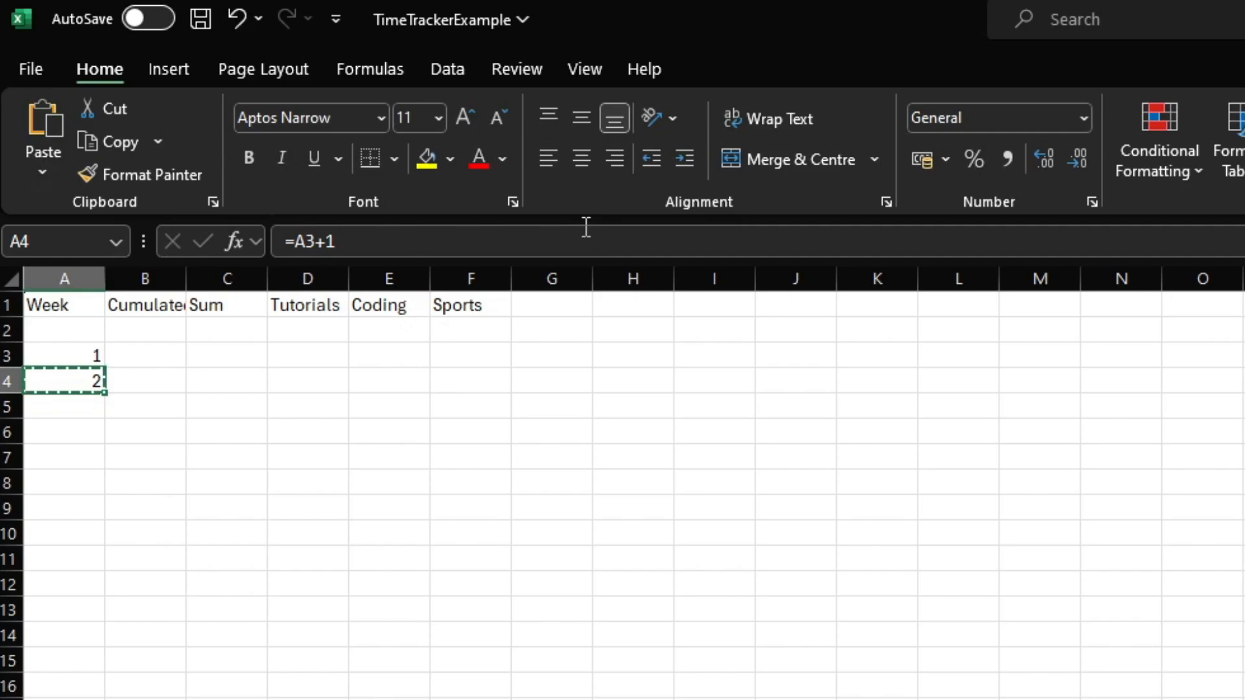
{"action": "key", "text": "shift+Down"}
{"action": "key", "text": "shift+Down"}
{"action": "key", "text": "shift+Down"}
{"action": "key", "text": "shift+Down"}
{"action": "key", "text": "shift+Down"}
{"action": "key", "text": "shift+Down"}
{"action": "key", "text": "shift+Down"}
{"action": "key", "text": "shift+Down"}
{"action": "key", "text": "shift+Down"}
{"action": "key", "text": "shift+Down"}
{"action": "key", "text": "shift+Down"}
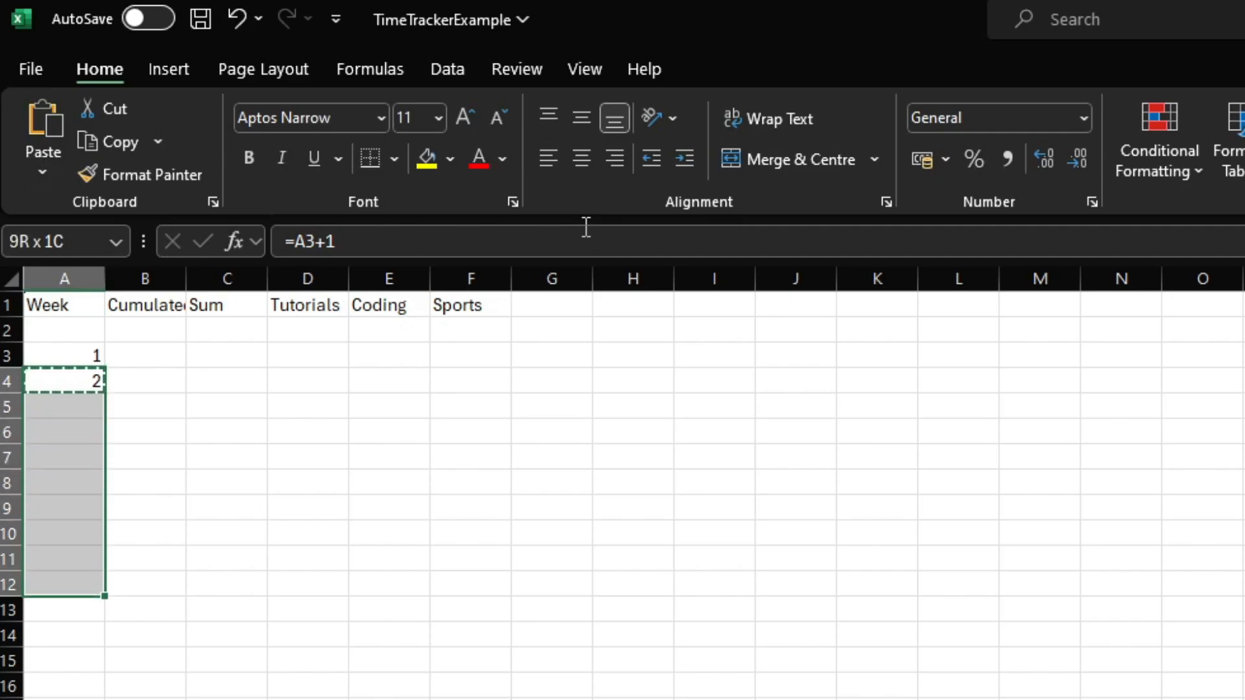
{"action": "key", "text": "shift+Down"}
{"action": "key", "text": "shift+Down"}
{"action": "key", "text": "shift+Down"}
{"action": "key", "text": "shift+Down"}
{"action": "key", "text": "shift+Down"}
{"action": "key", "text": "shift+Down"}
{"action": "key", "text": "shift+Down"}
{"action": "key", "text": "shift+Down"}
{"action": "key", "text": "shift+Down"}
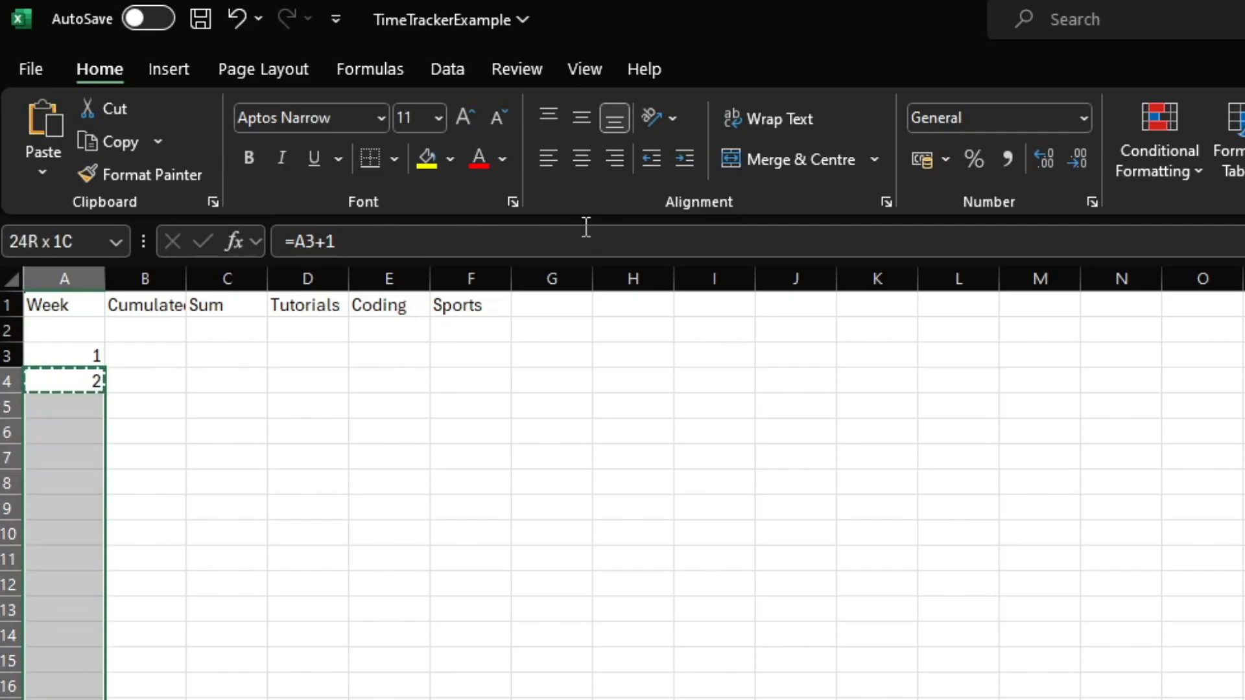
{"action": "key", "text": "ctrl+v"}
- Check the week numbers filled down column A
{"action": "key", "text": "Down"}
{"action": "key", "text": "Down"}
{"action": "key", "text": "Down"}
{"action": "key", "text": "Down"}
{"action": "key", "text": "Down"}
{"action": "key", "text": "Down"}
{"action": "key", "text": "Down"}
{"action": "key", "text": "Down"}
{"action": "key", "text": "Down"}
{"action": "key", "text": "Down"}
{"action": "key", "text": "Down"}
{"action": "key", "text": "Down"}
{"action": "key", "text": "Down"}
{"action": "key", "text": "Down"}
{"action": "key", "text": "Down"}
{"action": "key", "text": "Down"}
{"action": "key", "text": "Down"}
{"action": "key", "text": "Down"}
{"action": "key", "text": "Down"}
{"action": "key", "text": "Down"}
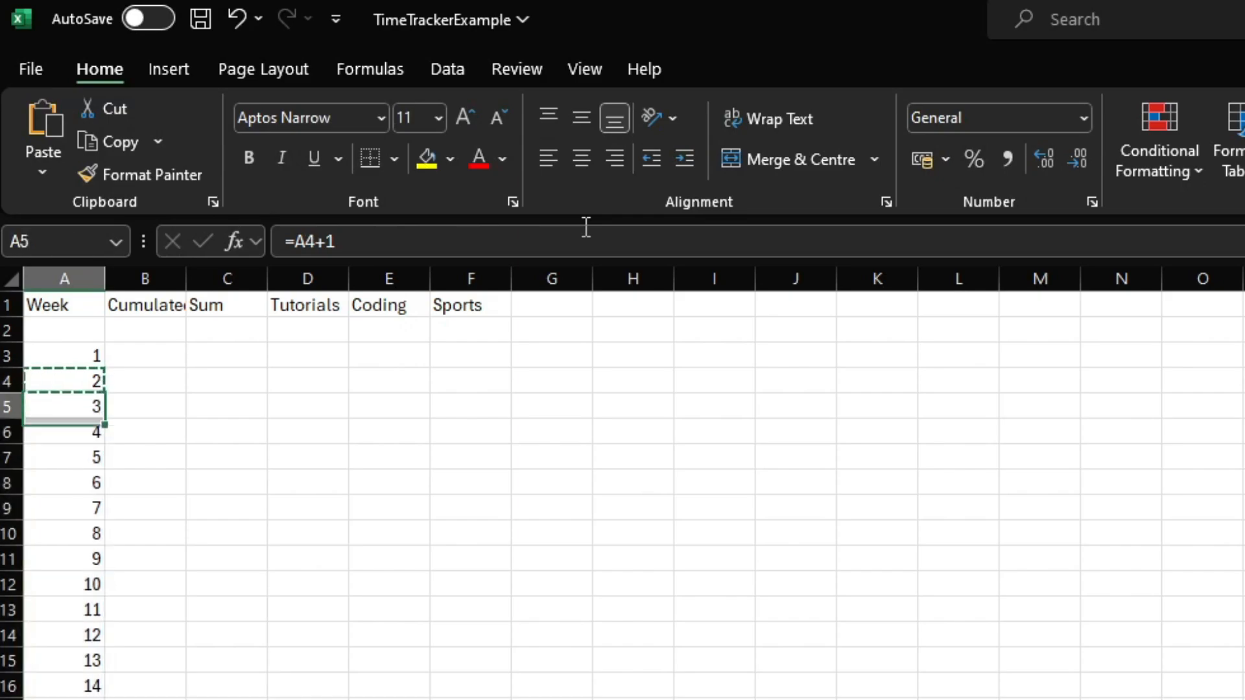
{"action": "key", "text": "Down"}
{"action": "key", "text": "Down"}
{"action": "key", "text": "Down"}
{"action": "key", "text": "Down"}
{"action": "key", "text": "Down"}
{"action": "key", "text": "Down"}
{"action": "key", "text": "Down"}
{"action": "key", "text": "Down"}
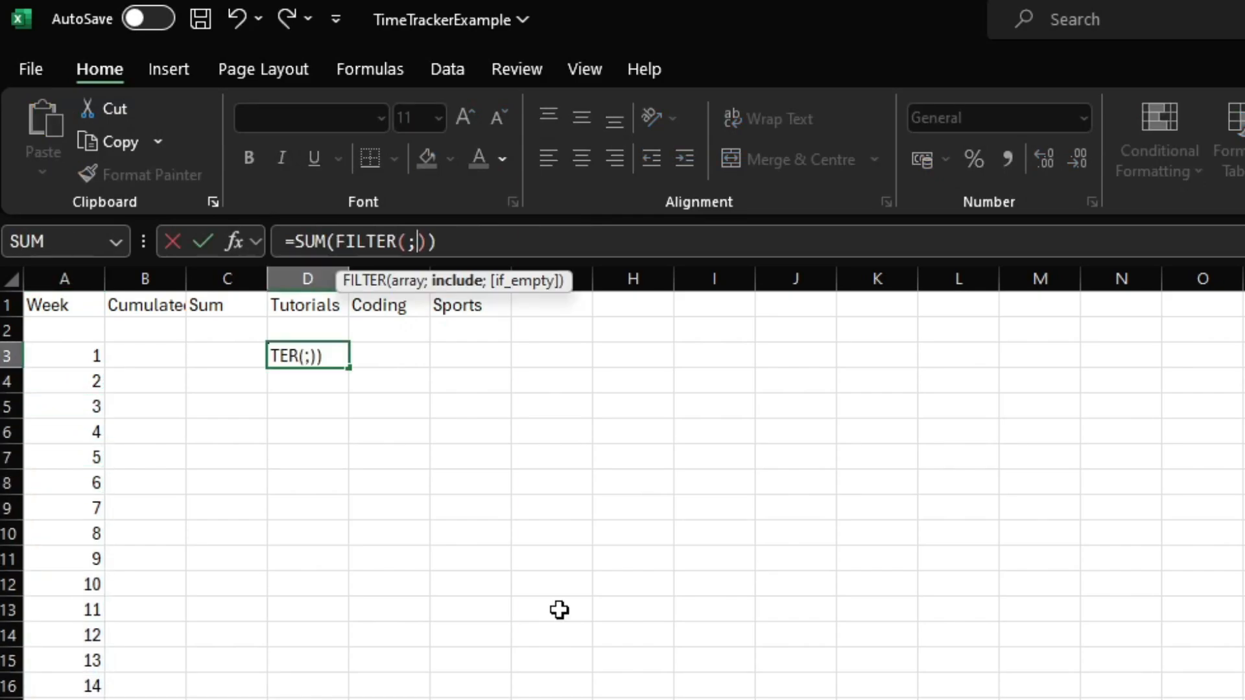
- Start the Tutorials formula in D3 as =SUM(FILTER(;;)), leaving the three FILTER arguments empty
{"action": "key", "text": "Escape"}
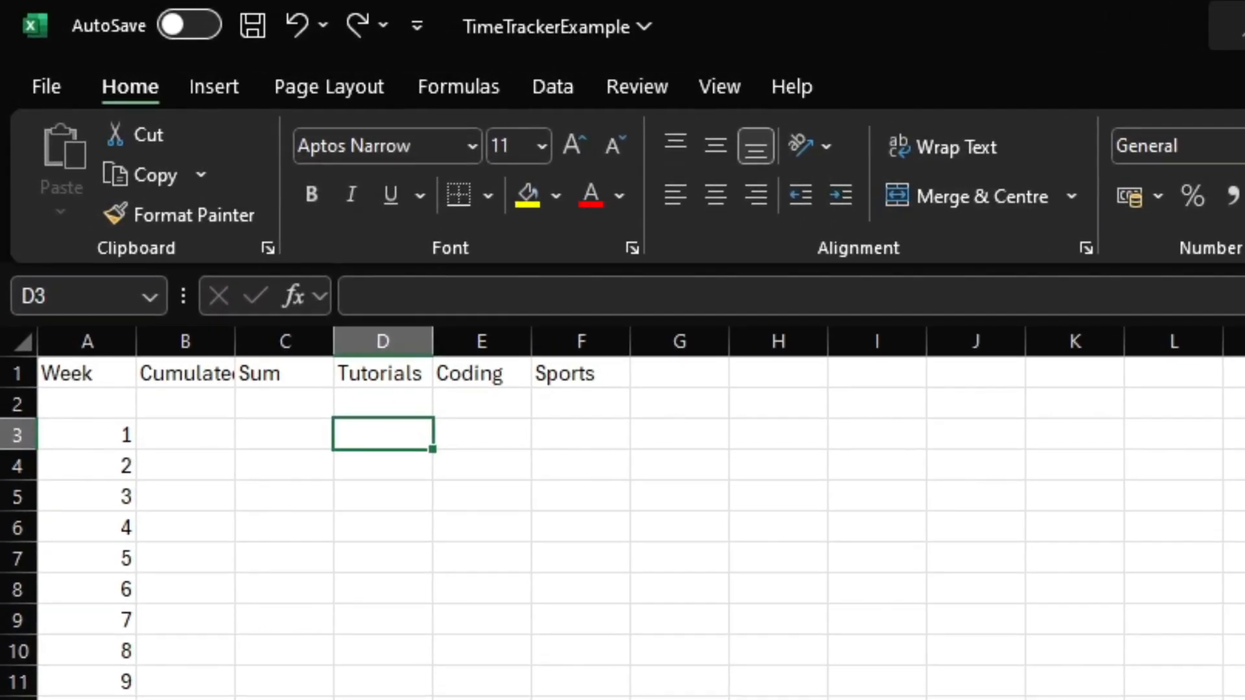
{"action": "left_click", "coordinate": [584, 291]}
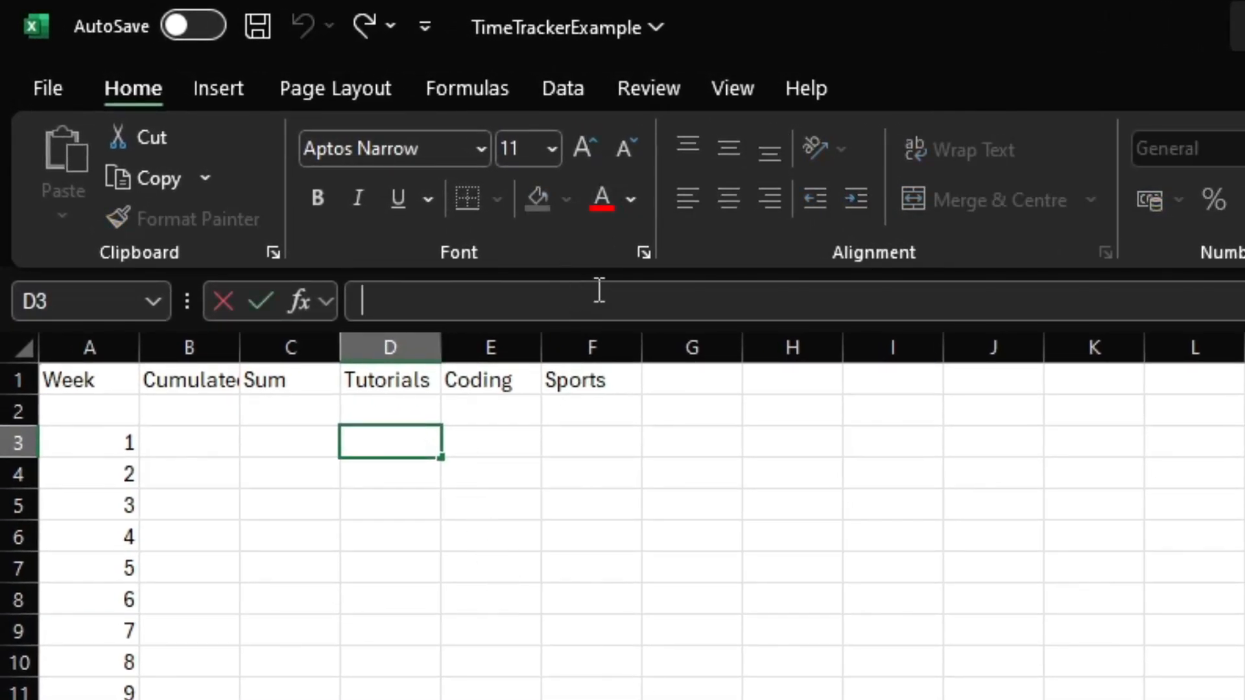
{"action": "type", "text": "="}
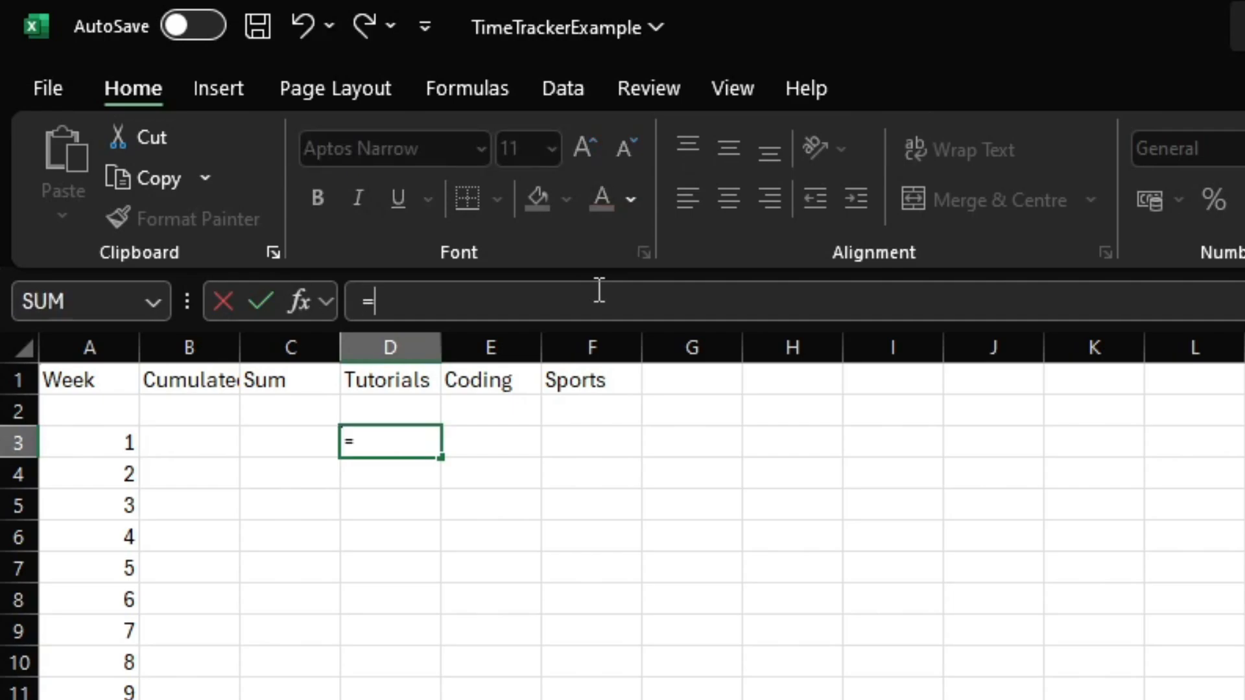
{"action": "type", "text": "SUM()"}
{"action": "key", "text": "Left"}
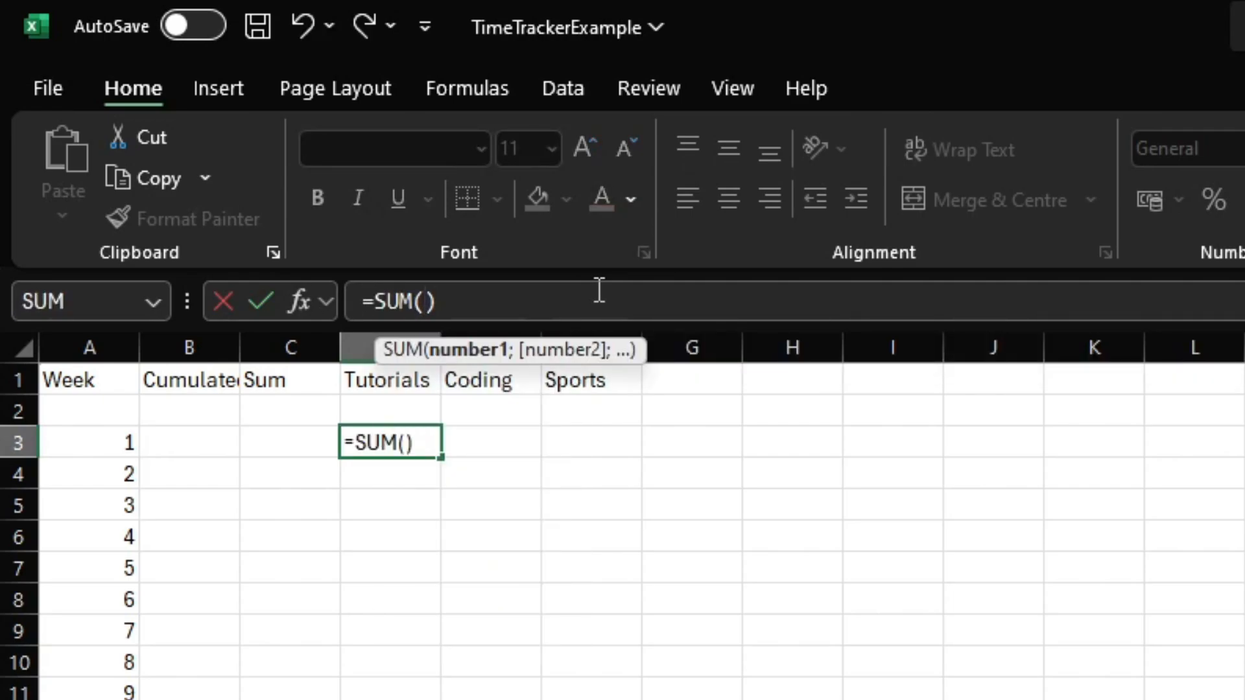
{"action": "type", "text": "FILTER"}
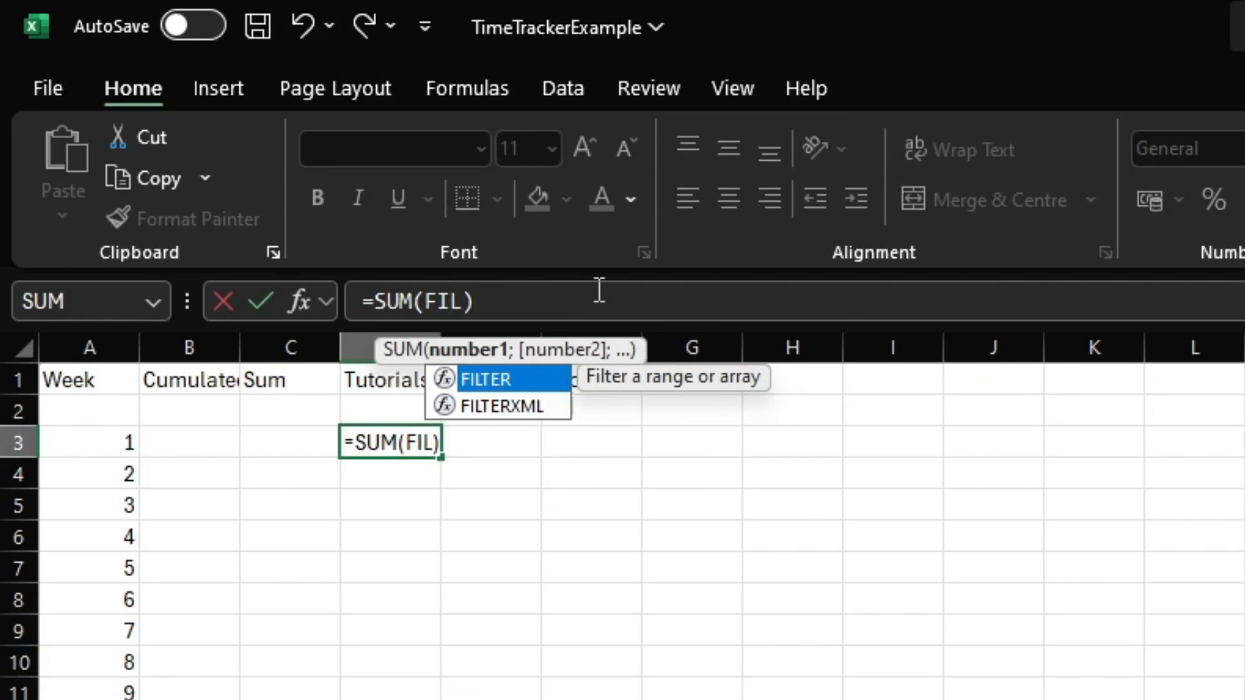
{"action": "type", "text": "()"}
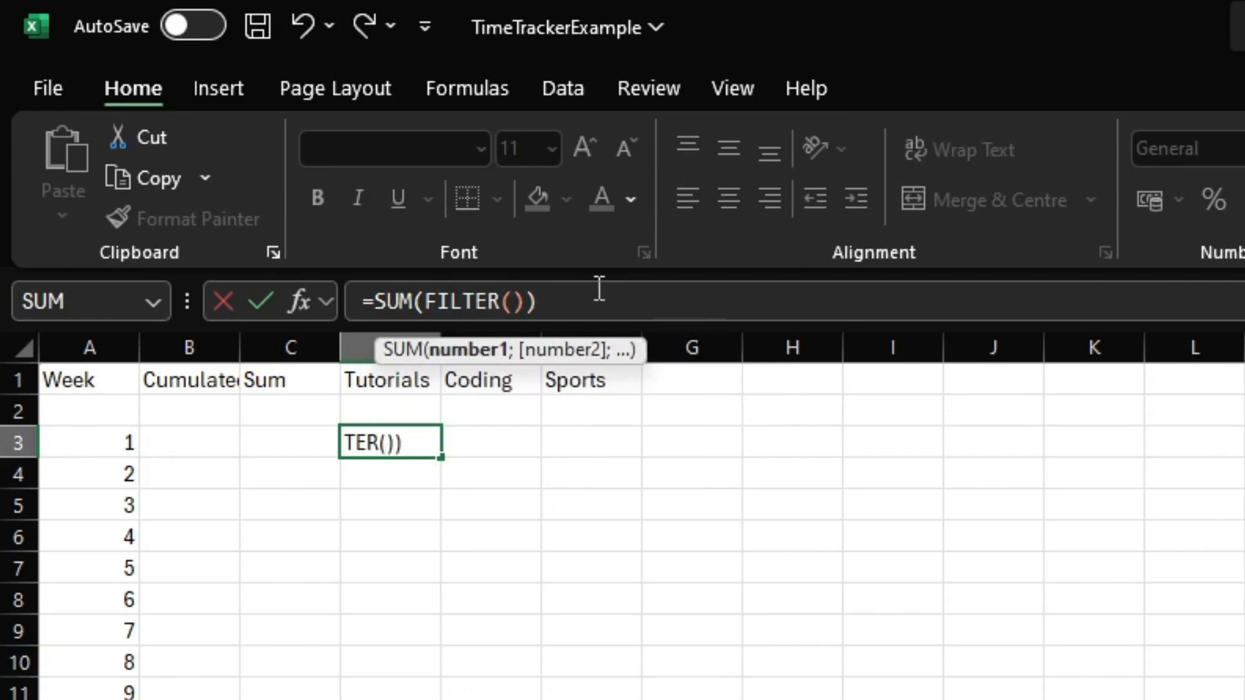
{"action": "key", "text": "Left"}
{"action": "type", "text": ";;"}
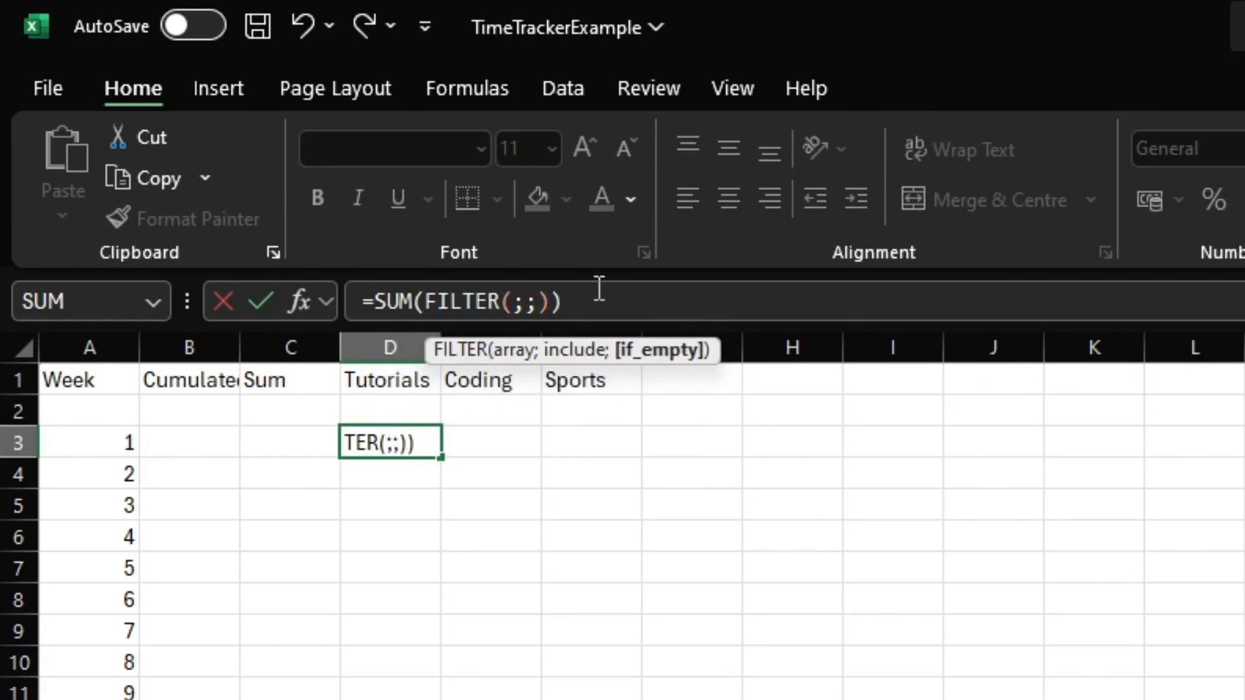
{"action": "key", "text": "Left"}
{"action": "key", "text": "Left"}
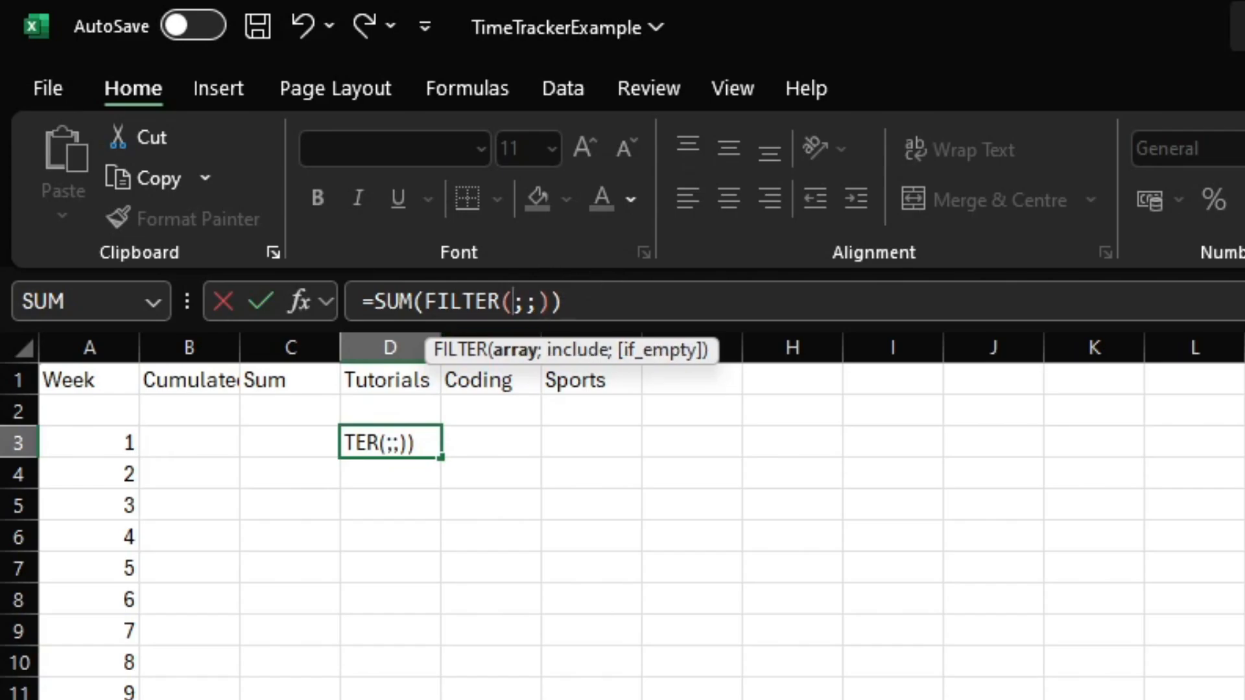
- Set the FILTER array to Tutorials!G:G and its include condition to Tutorials!K:K=WeeklyOverview!A3
{"action": "key", "text": "ctrl+Page_Down"}
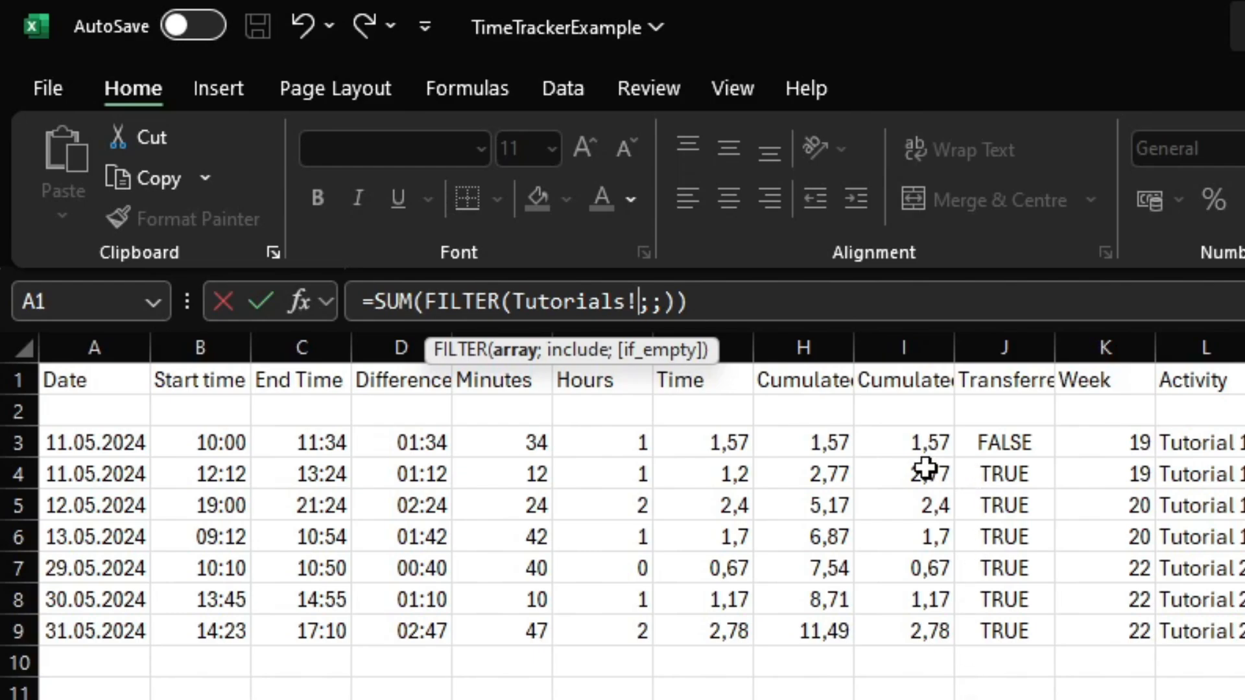
{"action": "left_click", "coordinate": [743, 346]}
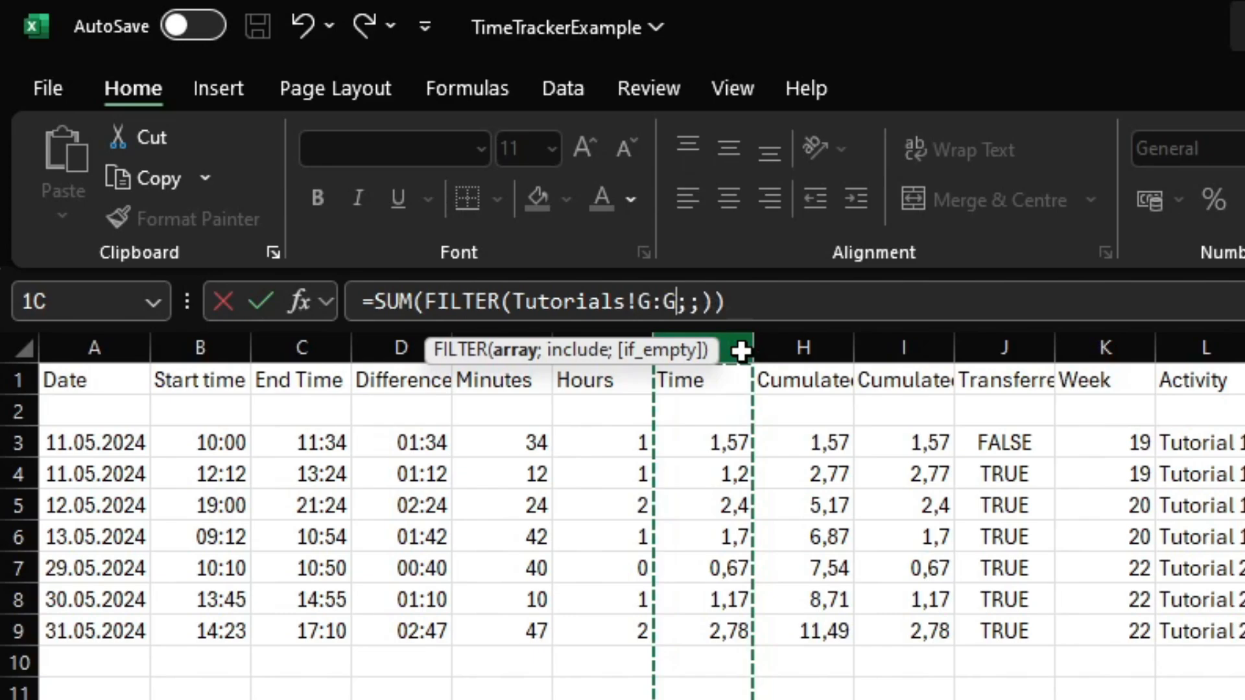
{"action": "key", "text": "Right"}
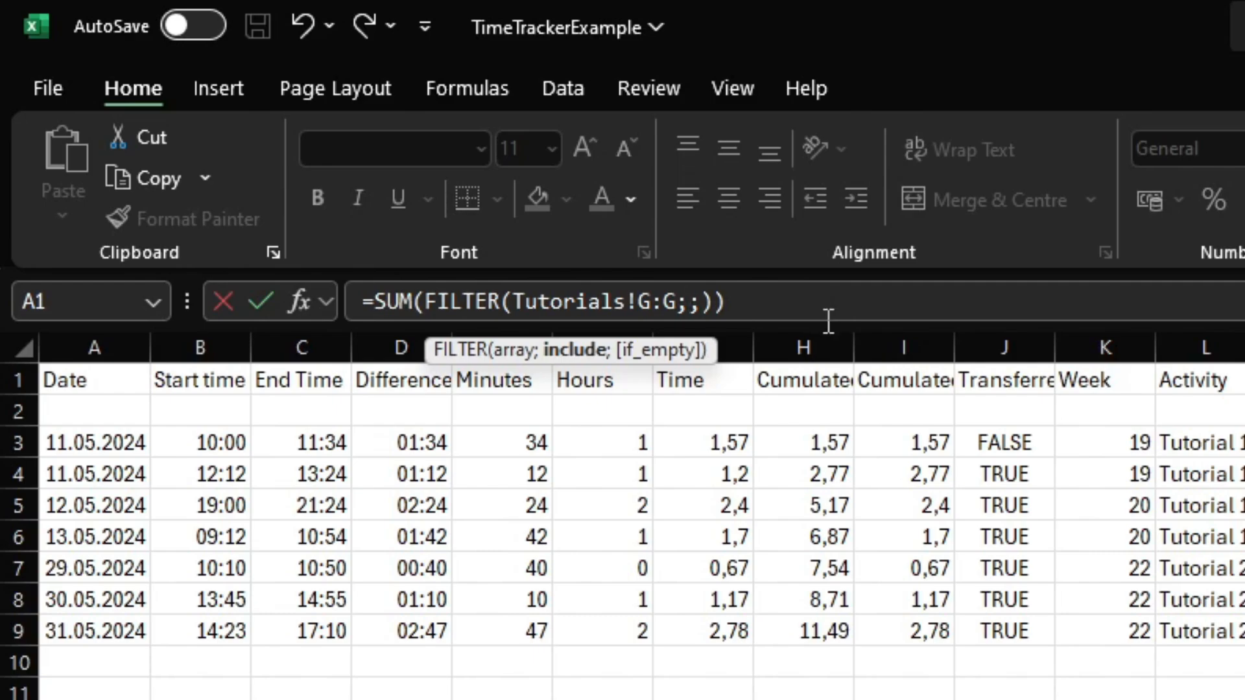
{"action": "left_click", "coordinate": [1134, 335]}
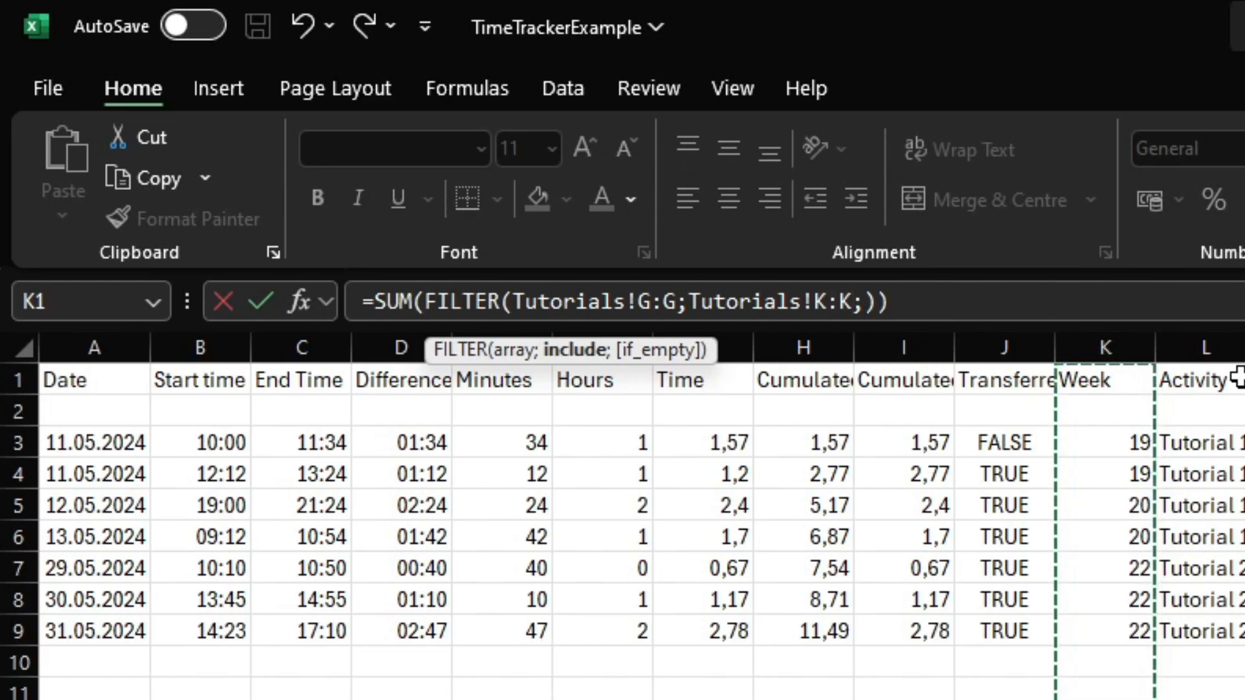
{"action": "type", "text": "="}
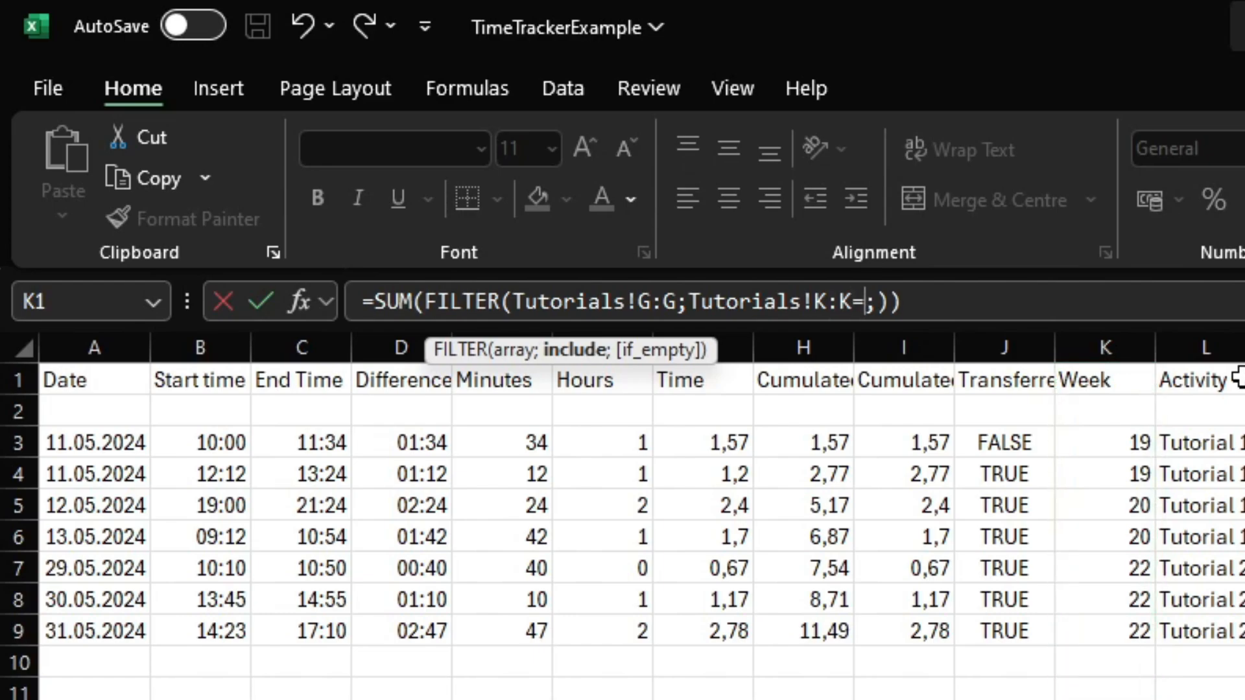
{"action": "key", "text": "ctrl+Page_Up"}
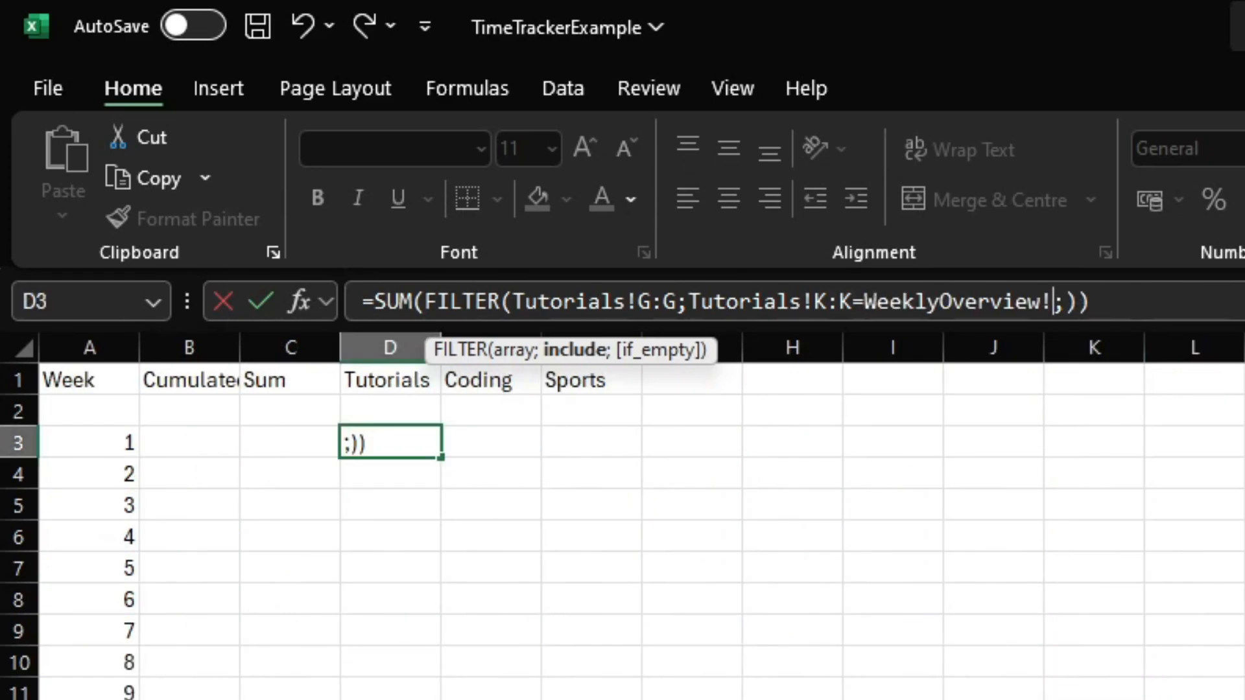
{"action": "left_click", "coordinate": [80, 452]}
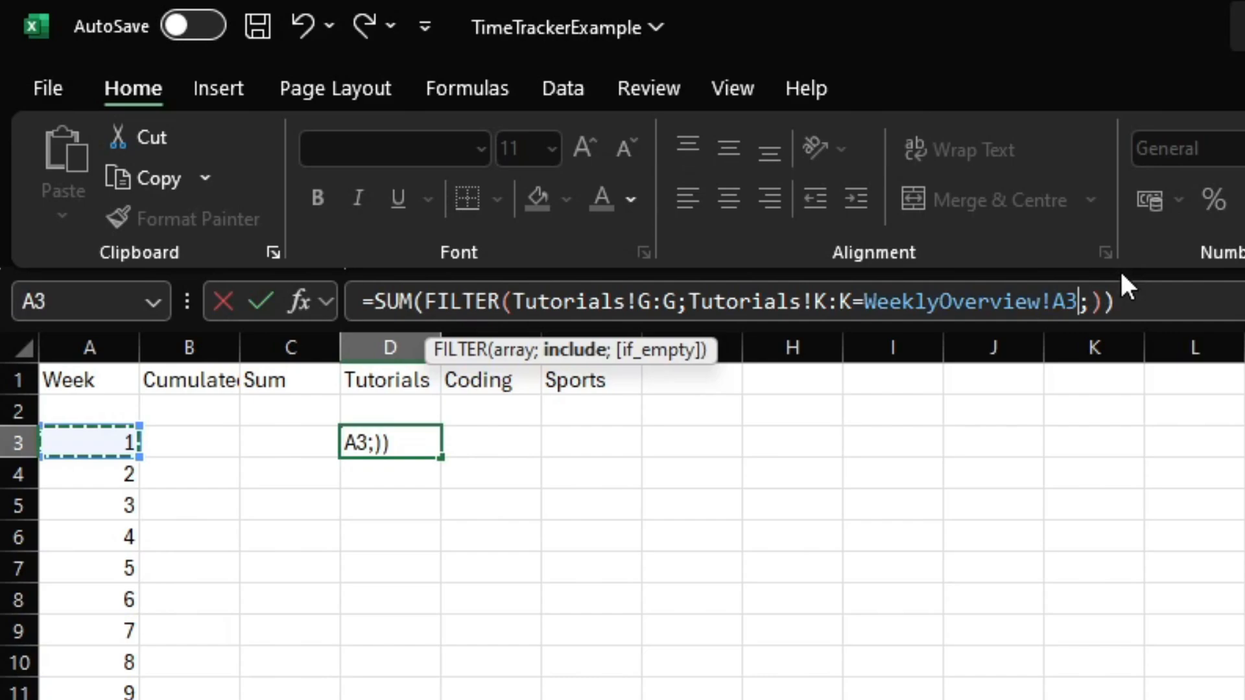
- Set FILTER's if_empty argument to 0 and commit the formula in D3
{"action": "left_click", "coordinate": [1094, 302]}
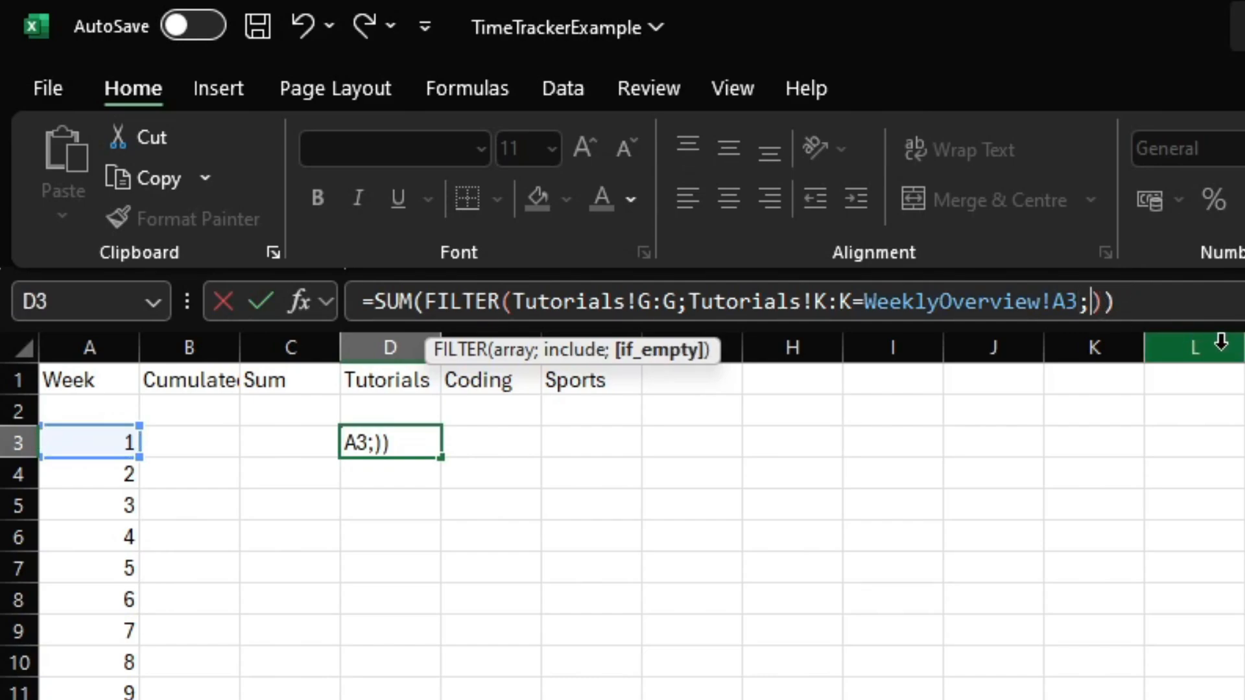
{"action": "type", "text": "0"}
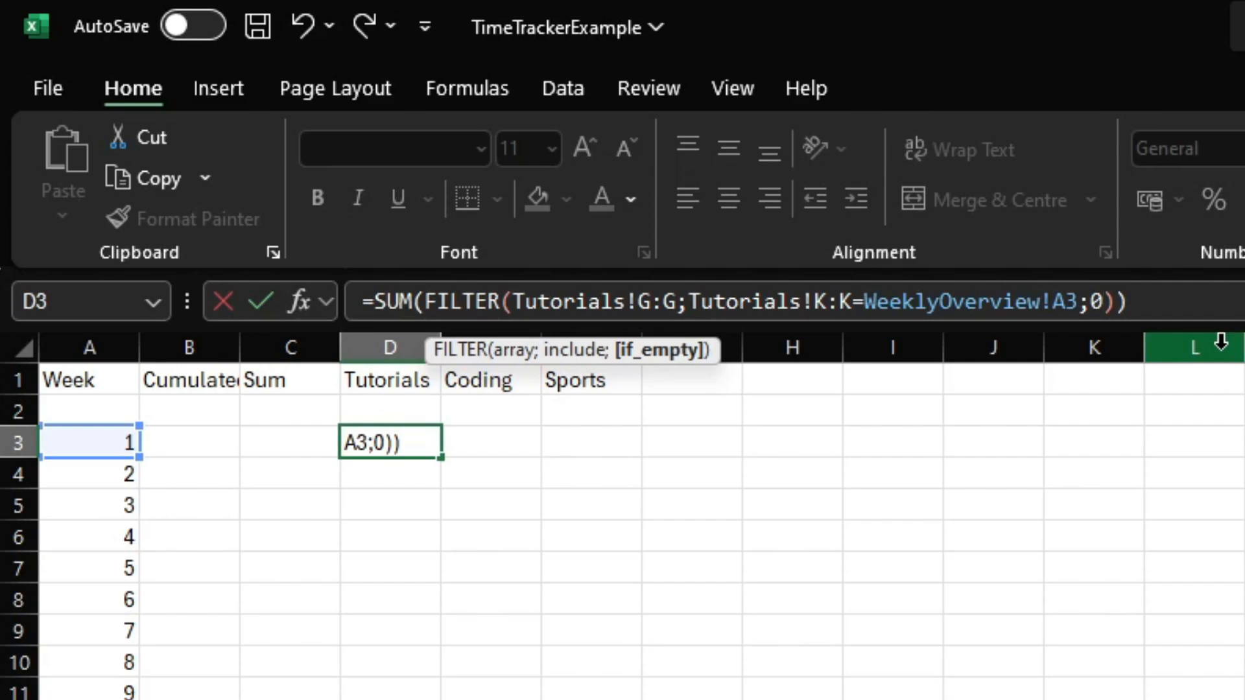
{"action": "key", "text": "ctrl+Return"}
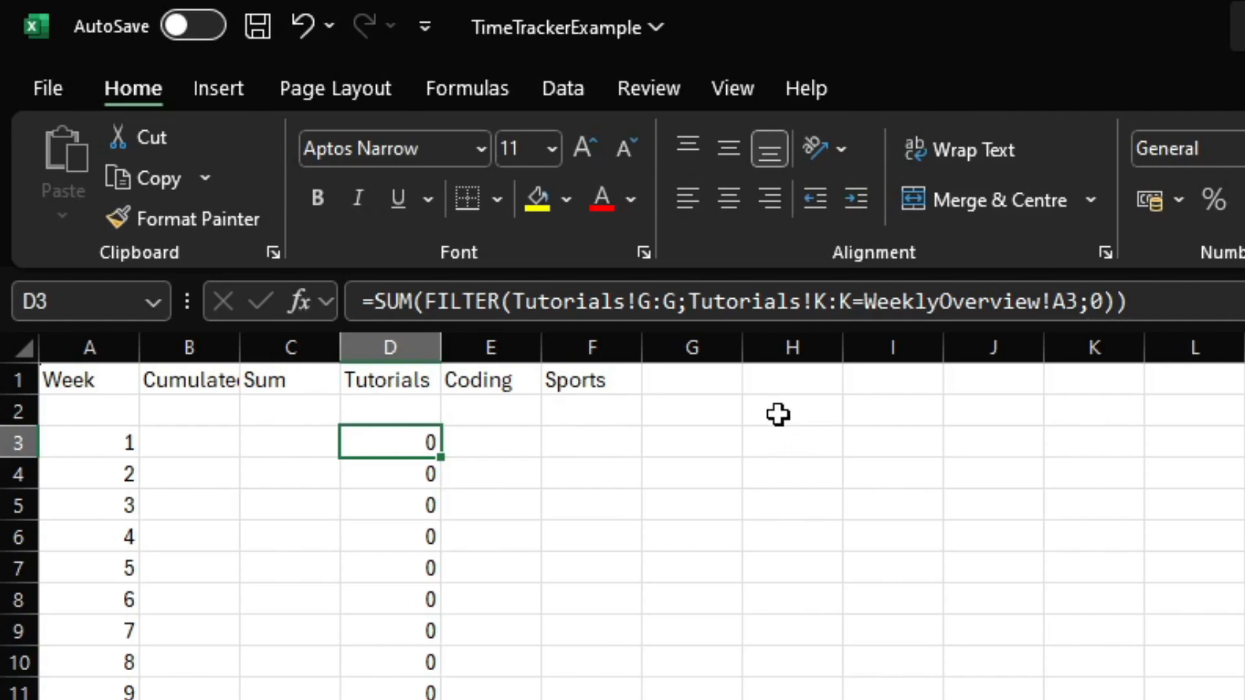
- Make the time column reference in the D3 formula absolute as Tutorials!$G:$G
{"action": "left_click", "coordinate": [647, 303]}
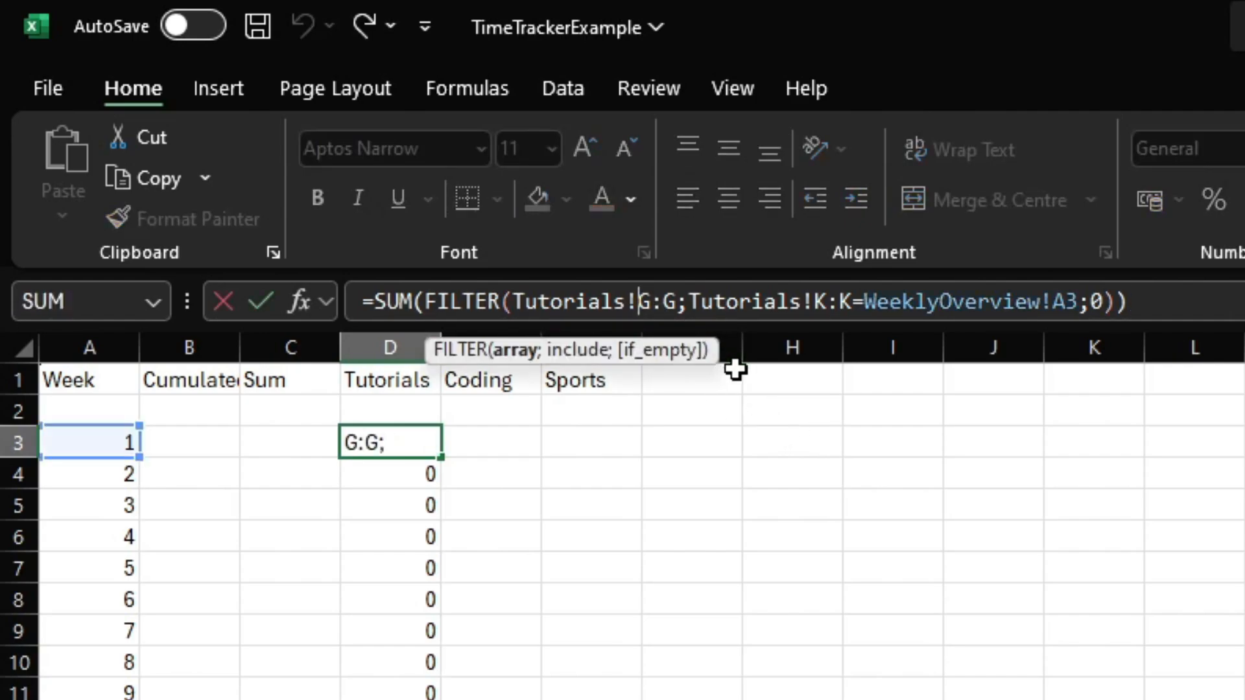
{"action": "type", "text": "$"}
{"action": "key", "text": "Right"}
{"action": "key", "text": "Right"}
{"action": "type", "text": "$"}
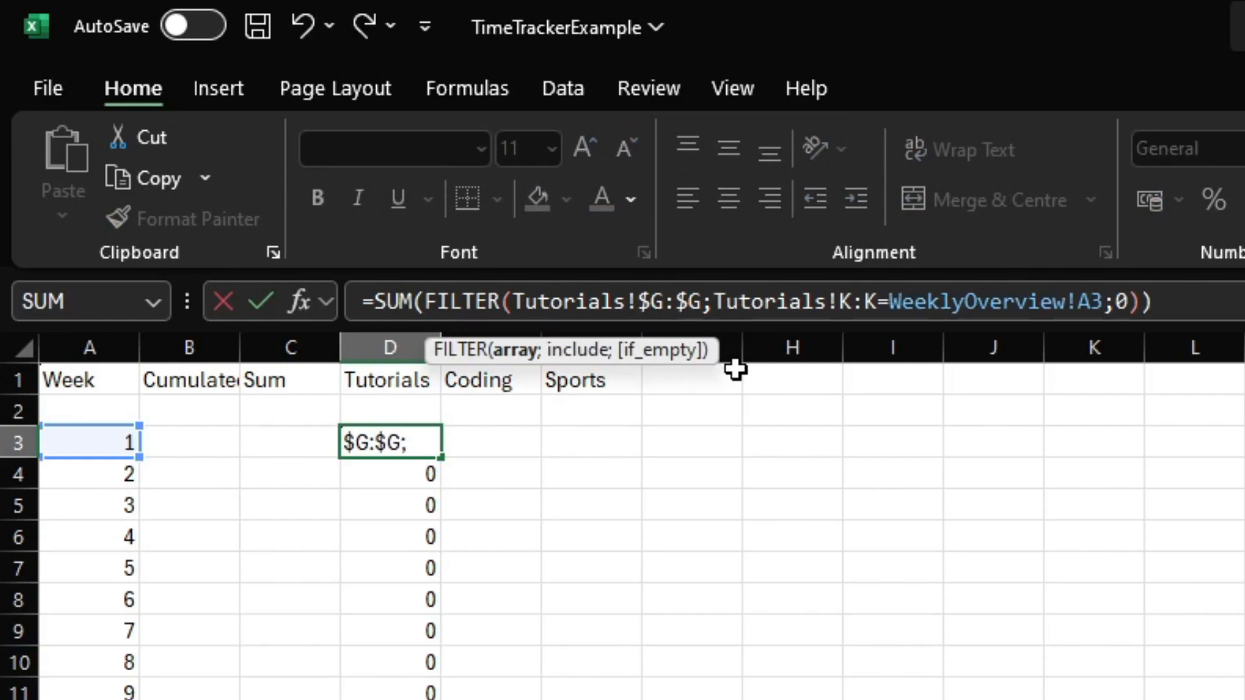
- Make the week column reference in the D3 formula absolute as Tutorials!$K:$K
{"action": "key", "text": "Right"}
{"action": "key", "text": "Right"}
{"action": "key", "text": "Right"}
{"action": "key", "text": "Right"}
{"action": "key", "text": "Right"}
{"action": "key", "text": "Right"}
{"action": "key", "text": "Right"}
{"action": "key", "text": "Right"}
{"action": "key", "text": "Right"}
{"action": "key", "text": "Right"}
{"action": "key", "text": "Right"}
{"action": "key", "text": "Right"}
{"action": "key", "text": "Right"}
{"action": "key", "text": "Right"}
{"action": "key", "text": "Right"}
{"action": "key", "text": "Left"}
{"action": "key", "text": "Left"}
{"action": "key", "text": "Left"}
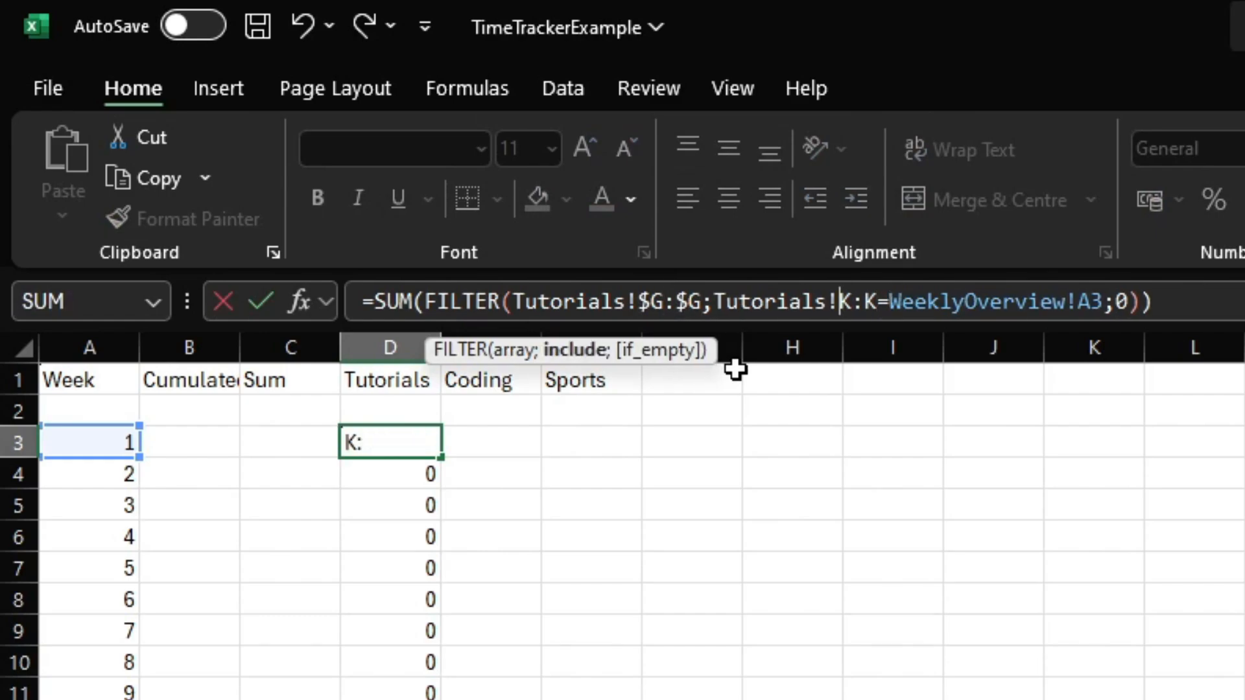
{"action": "type", "text": "$"}
{"action": "key", "text": "Right"}
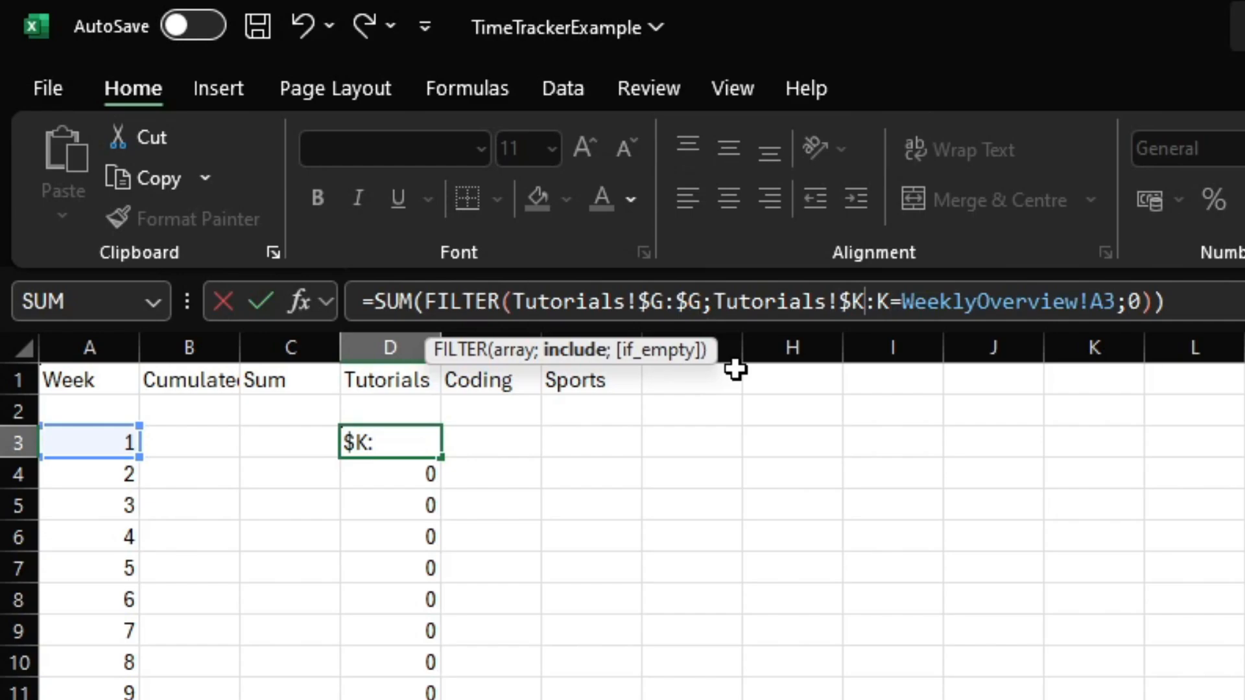
{"action": "key", "text": "Right"}
{"action": "type", "text": "$"}
- Lock the column of the week cell reference in D3 as WeeklyOverview!$A3 and commit the formula
{"action": "key", "text": "End"}
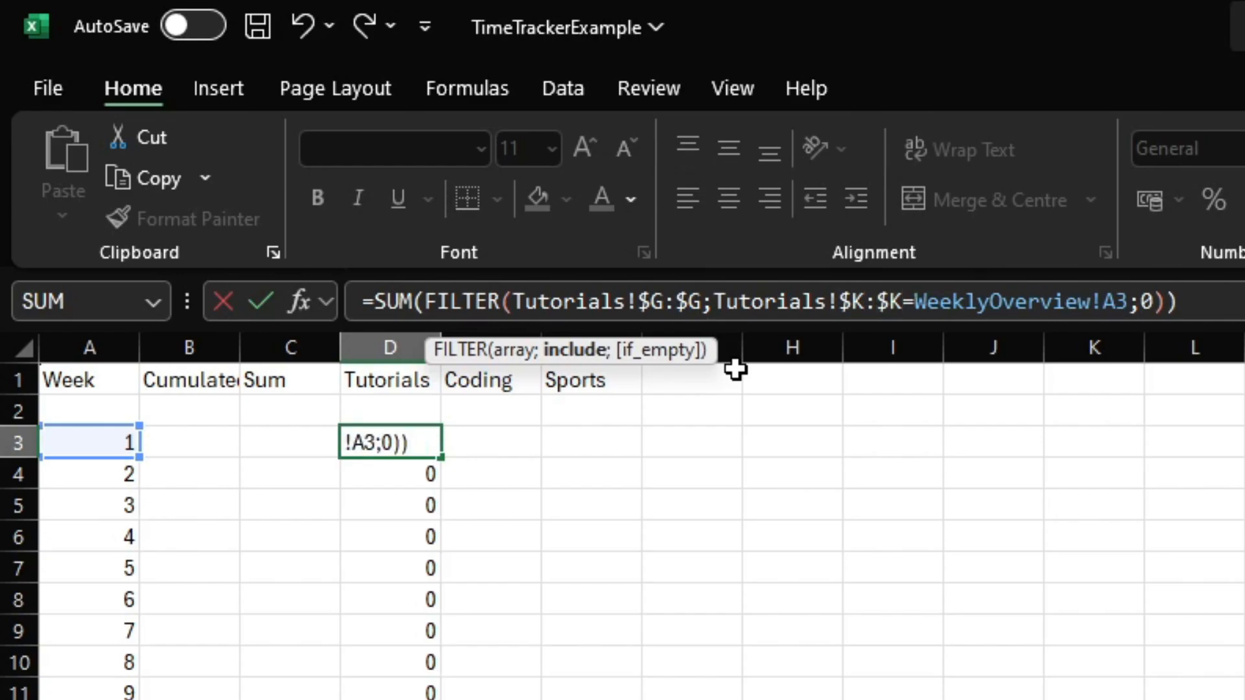
{"action": "type", "text": "$"}
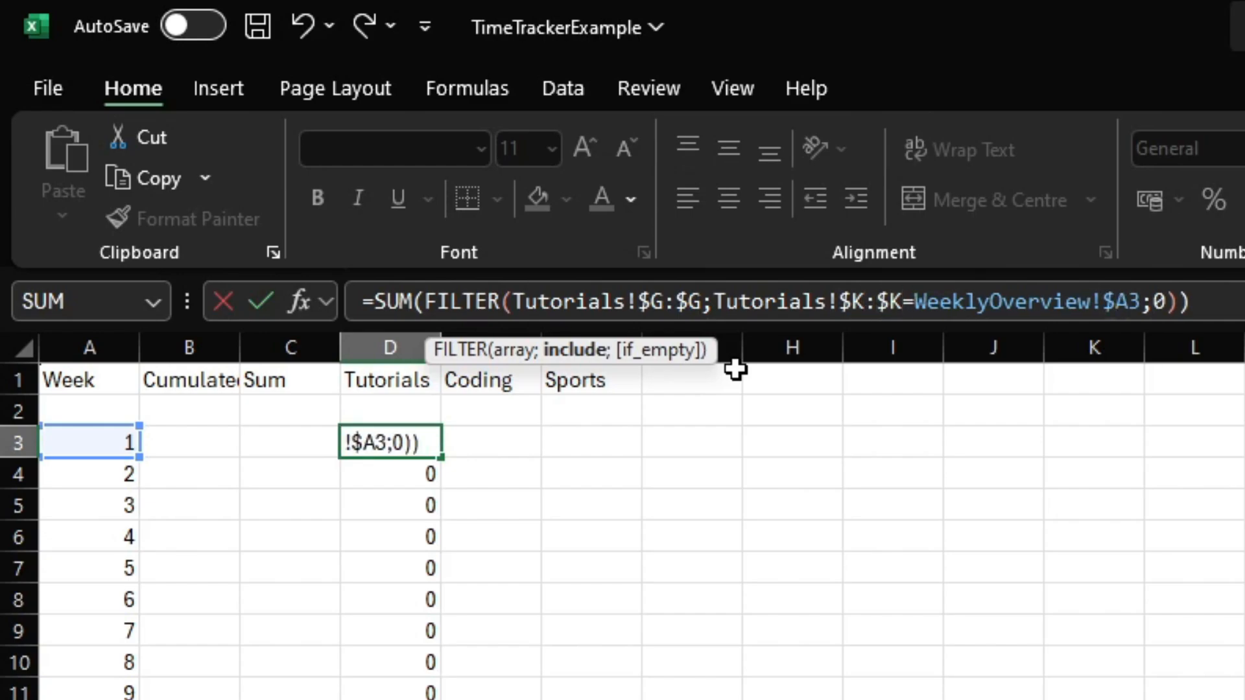
{"action": "key", "text": "Return"}
- Copy the Tutorials formula from D3 into E3 under Coding
{"action": "key", "text": "Up"}
{"action": "key", "text": "ctrl+c"}
{"action": "key", "text": "Right"}
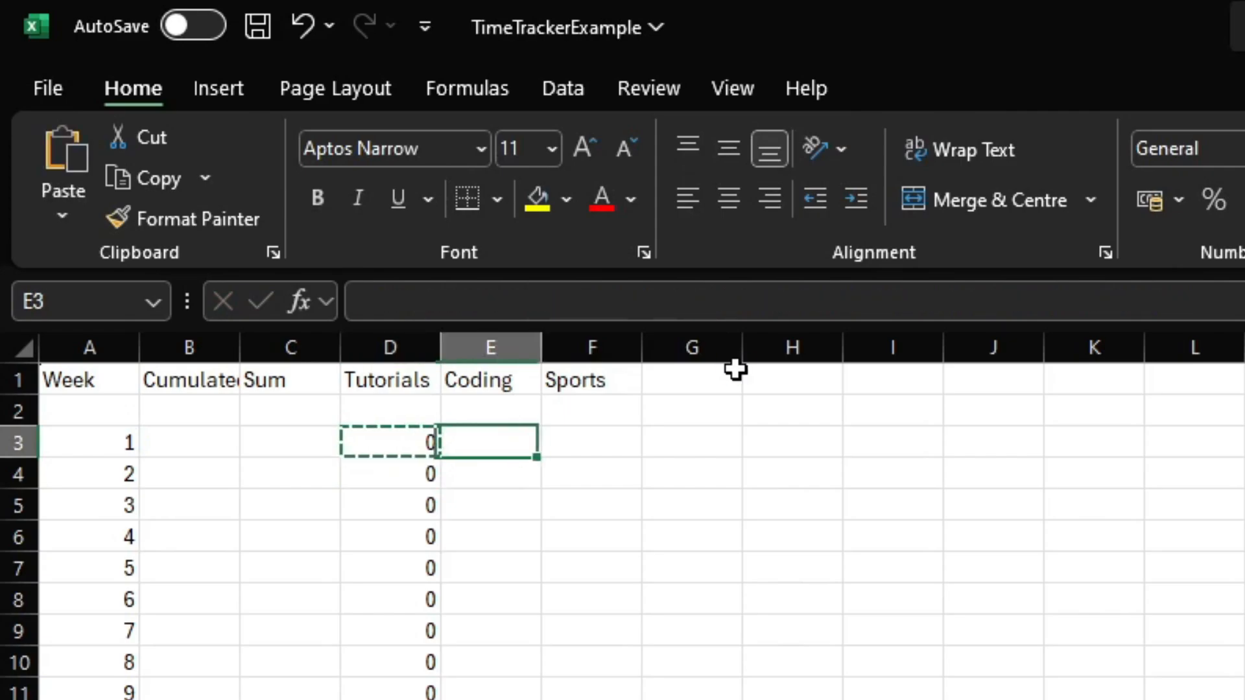
{"action": "key", "text": "ctrl+v"}
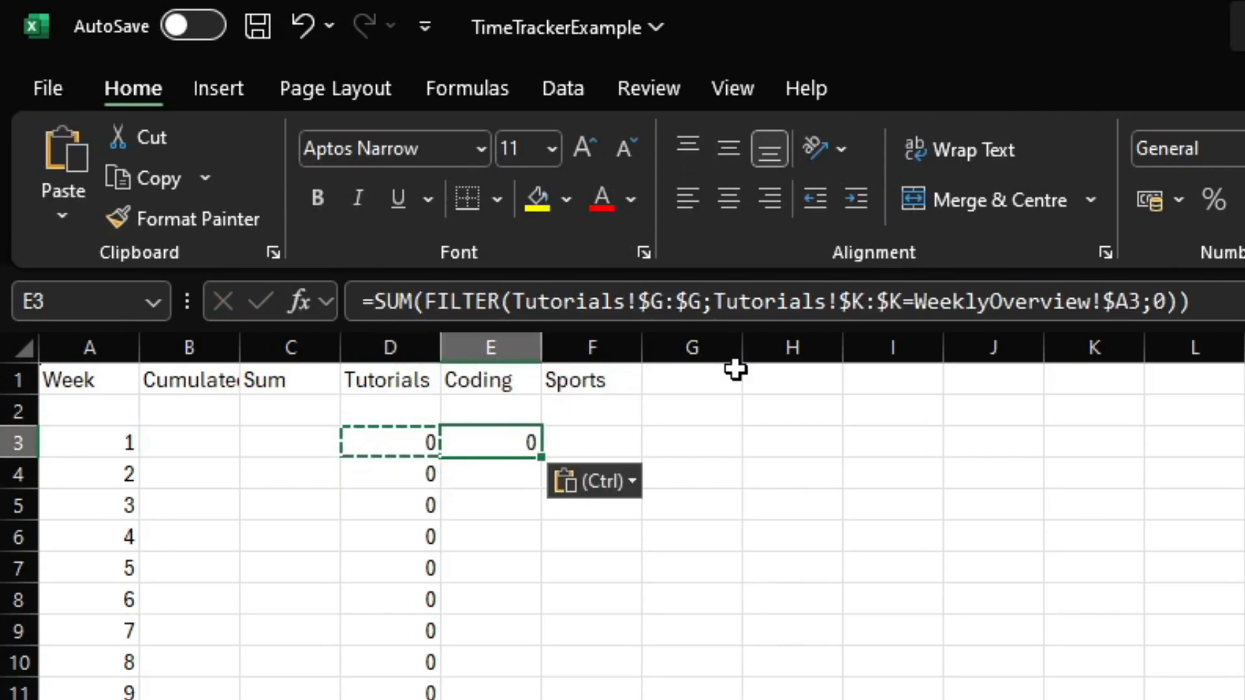
- Point both sheet references in the E3 formula to Coding, giving =SUM(FILTER(Coding!$G:$G;Coding!$K:$K=WeeklyOverview!$A3;0)), and commit it
{"action": "double_click", "coordinate": [547, 302]}
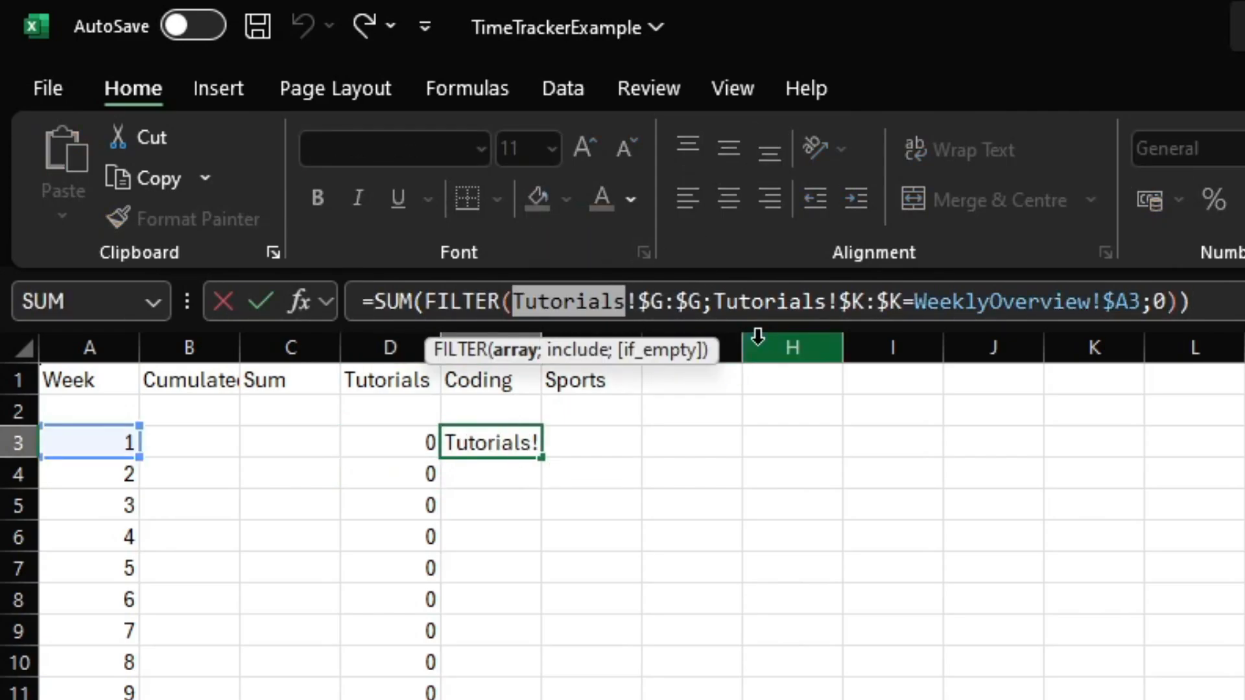
{"action": "type", "text": "Coding"}
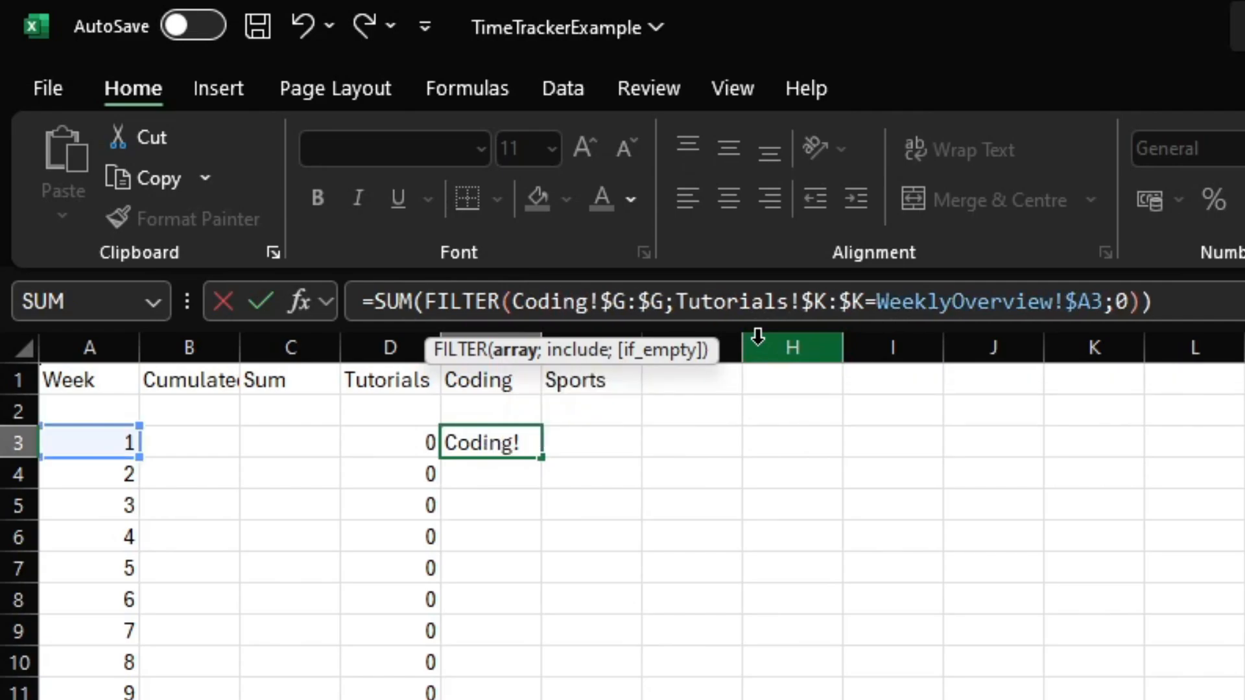
{"action": "double_click", "coordinate": [736, 301]}
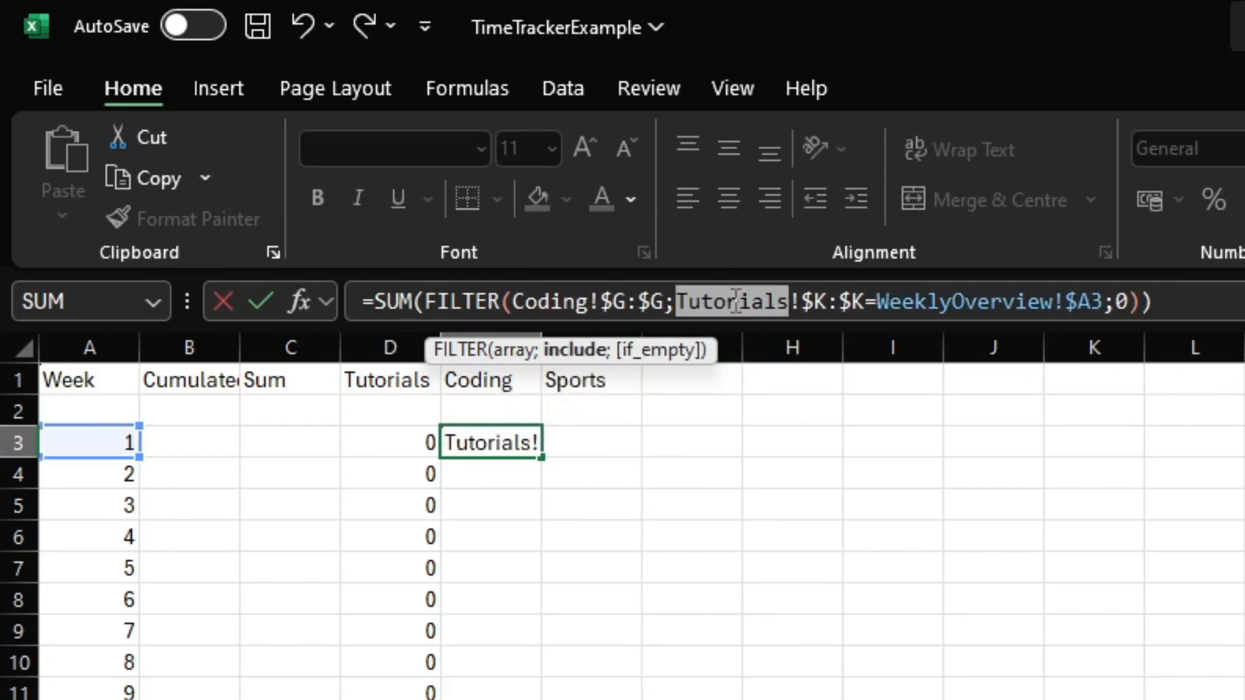
{"action": "type", "text": "Coding"}
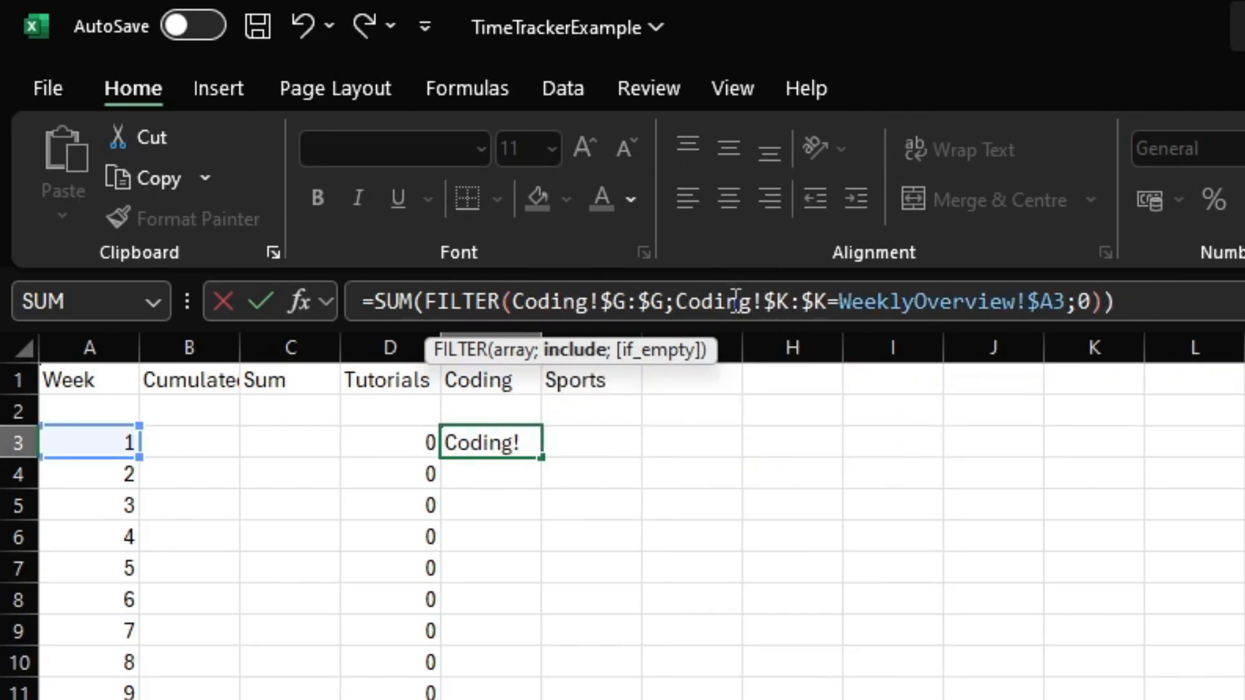
{"action": "key", "text": "Return"}
- Copy the Coding formula from E3 into F3 under Sports
{"action": "key", "text": "Up"}
{"action": "key", "text": "ctrl+c"}
{"action": "key", "text": "Right"}
{"action": "key", "text": "ctrl+v"}
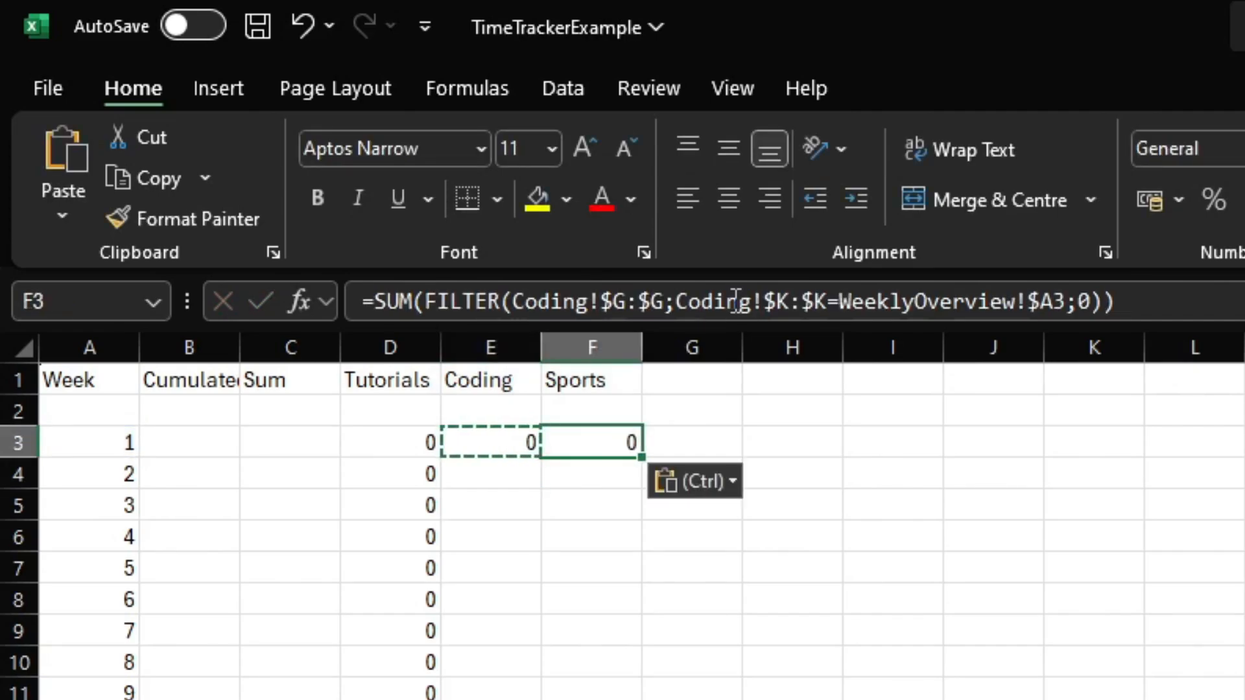
- Replace both Coding sheet references in the F3 formula with Sports and commit the formula
{"action": "double_click", "coordinate": [555, 300]}
{"action": "type", "text": "Spor"}
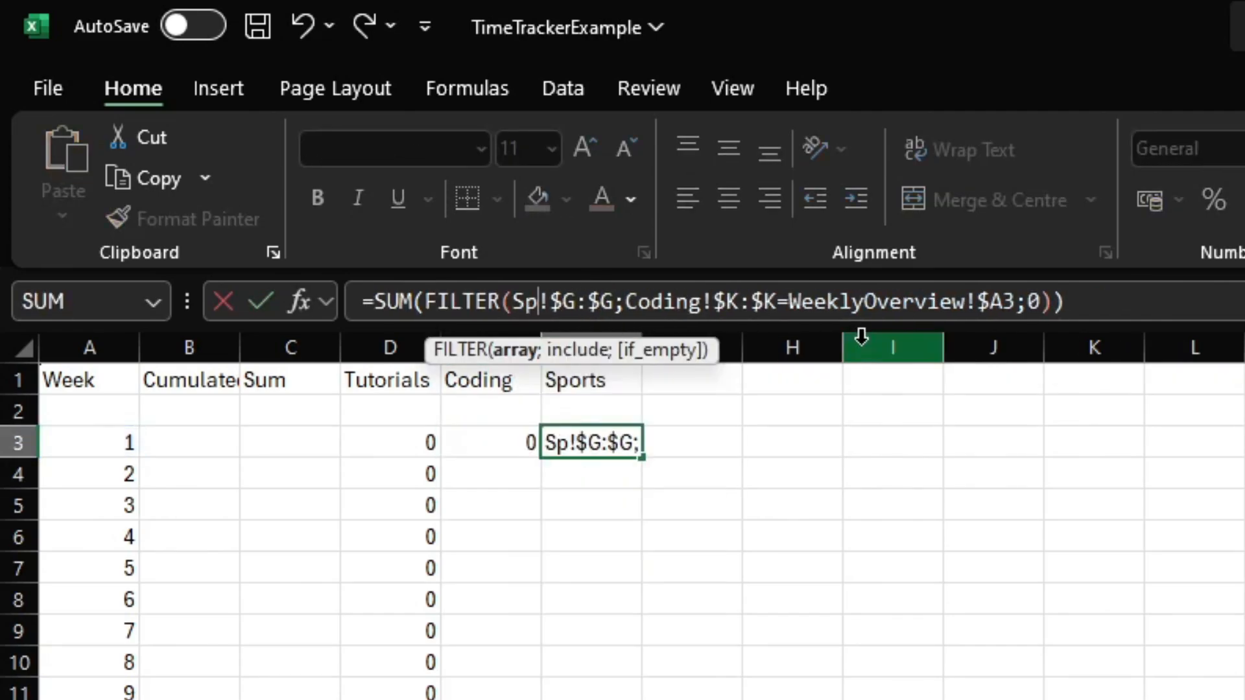
{"action": "type", "text": "ts"}
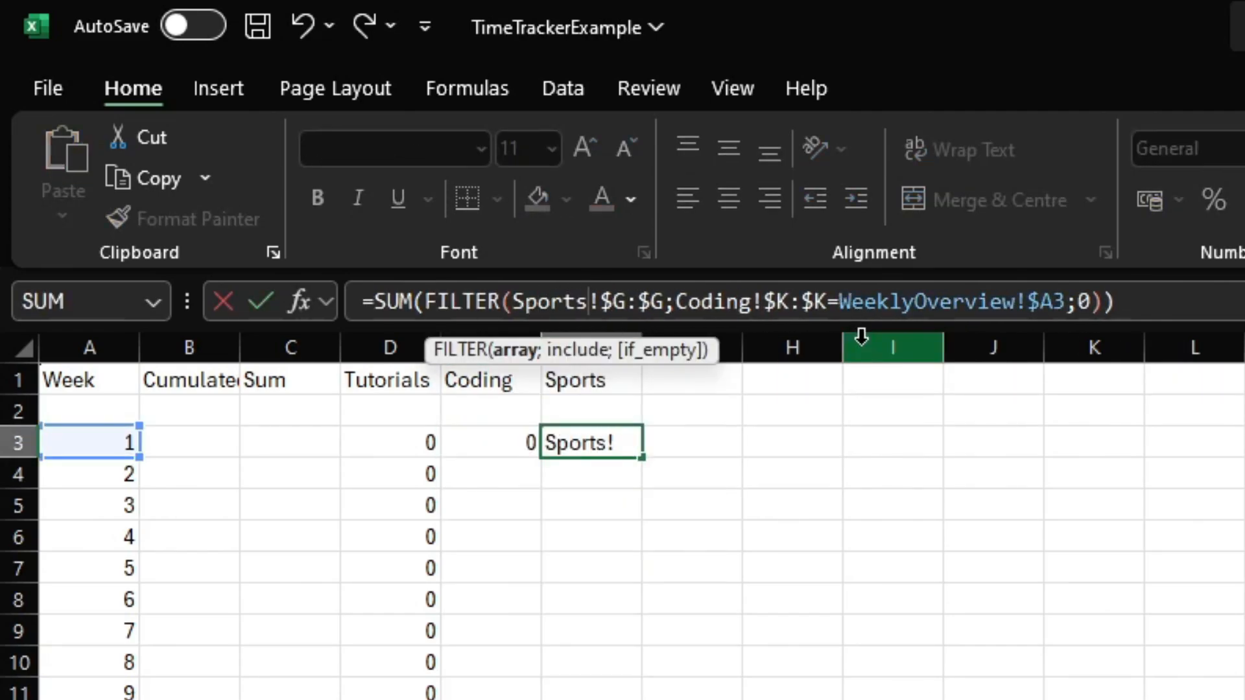
{"action": "double_click", "coordinate": [557, 300]}
{"action": "double_click", "coordinate": [705, 301]}
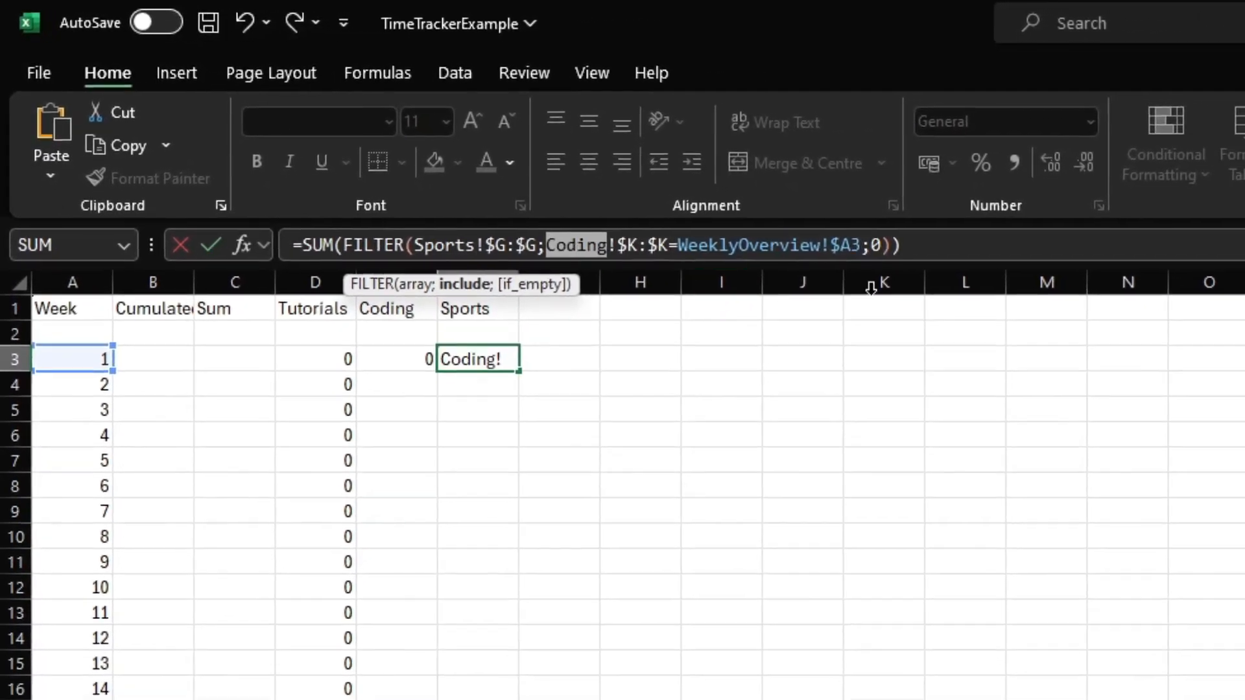
{"action": "type", "text": "Sports"}
{"action": "key", "text": "Return"}
- Copy the Coding and Sports formulas from E3:F3 down both columns through week 52
{"action": "key", "text": "Up"}
{"action": "key", "text": "shift+Left"}
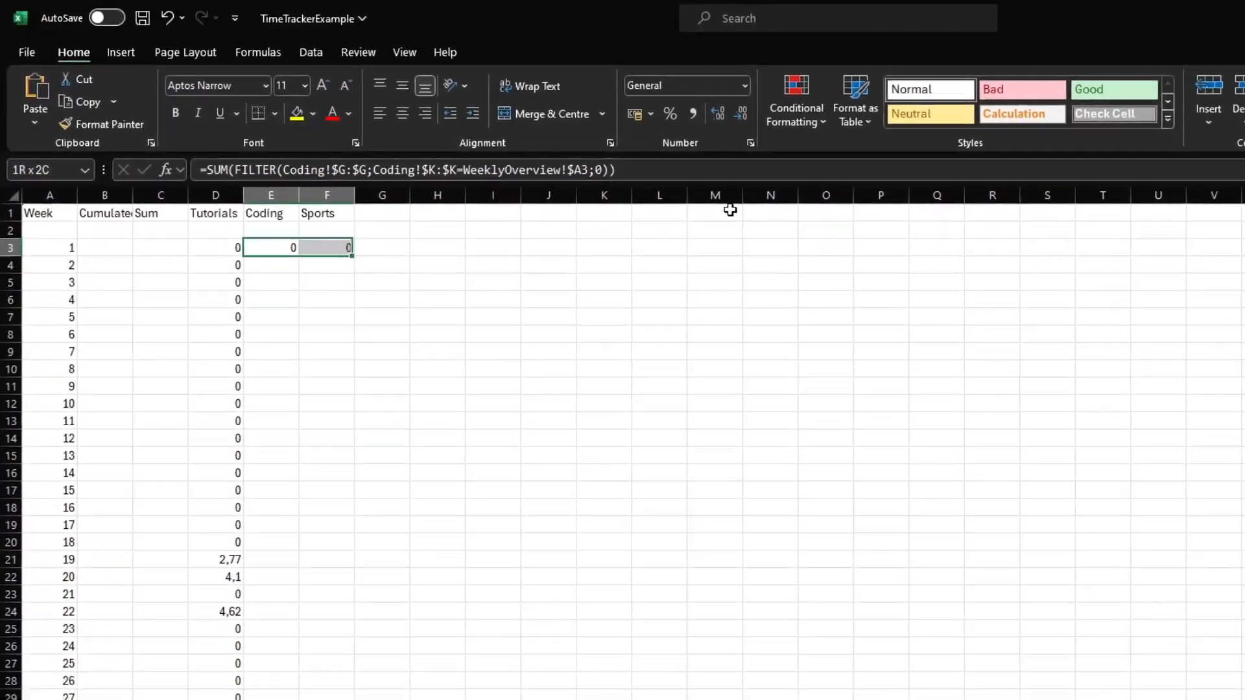
{"action": "key", "text": "ctrl+c"}
{"action": "key", "text": "shift+Down"}
{"action": "key", "text": "shift+Down"}
{"action": "key", "text": "shift+Down"}
{"action": "key", "text": "shift+Down"}
{"action": "key", "text": "shift+Down"}
{"action": "key", "text": "shift+Down"}
{"action": "key", "text": "shift+Down"}
{"action": "key", "text": "shift+Down"}
{"action": "key", "text": "shift+Down"}
{"action": "key", "text": "shift+Down"}
{"action": "key", "text": "shift+Down"}
{"action": "key", "text": "shift+Down"}
{"action": "key", "text": "shift+Down"}
{"action": "key", "text": "shift+Down"}
{"action": "key", "text": "shift+Down"}
{"action": "key", "text": "shift+Down"}
{"action": "key", "text": "shift+Down"}
{"action": "key", "text": "shift+Down"}
{"action": "key", "text": "shift+Down"}
{"action": "key", "text": "shift+Down"}
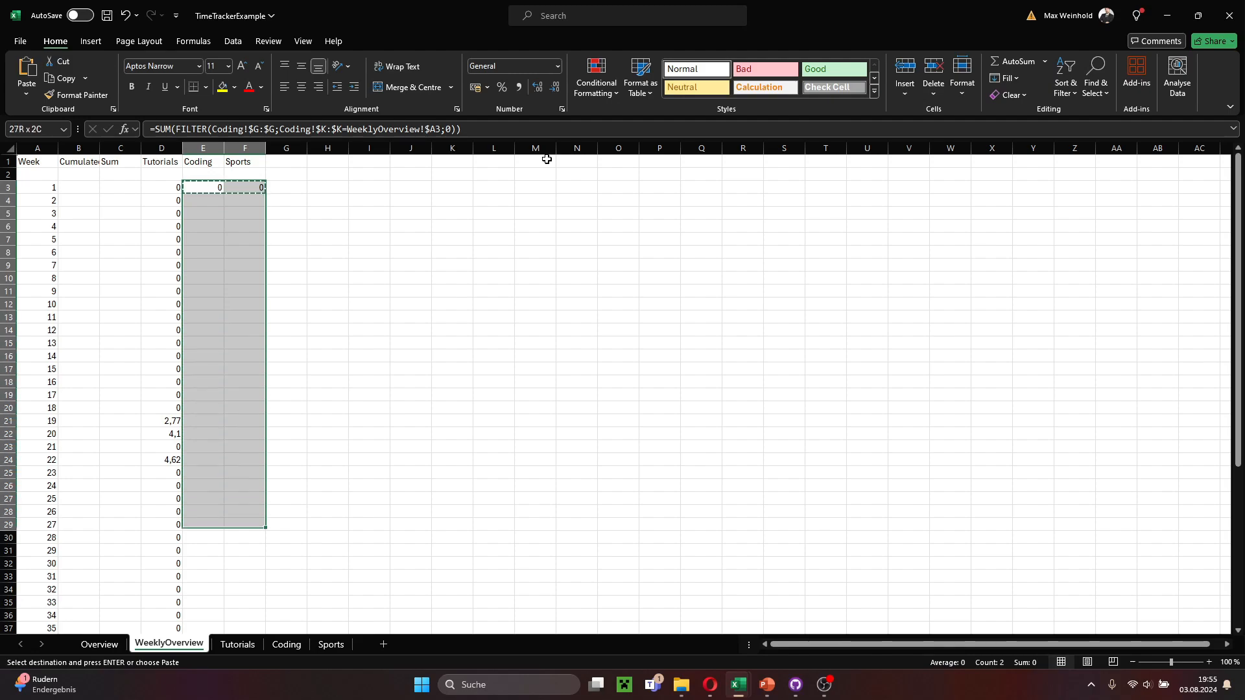
{"action": "key", "text": "ctrl+v"}
- Check the copied Coding formulas and the weekly activity values around weeks 19 to 22
{"action": "key", "text": "Down"}
{"action": "key", "text": "Down"}
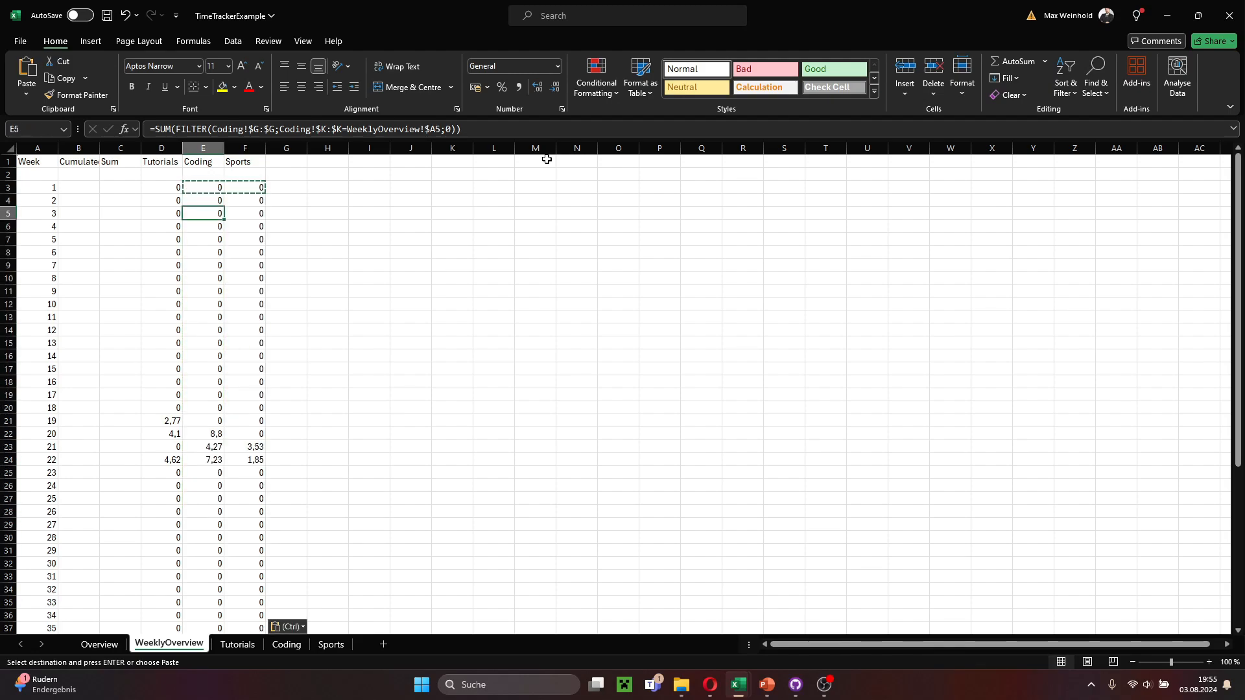
{"action": "key", "text": "Down"}
{"action": "key", "text": "Down"}
{"action": "key", "text": "Down"}
{"action": "key", "text": "Down"}
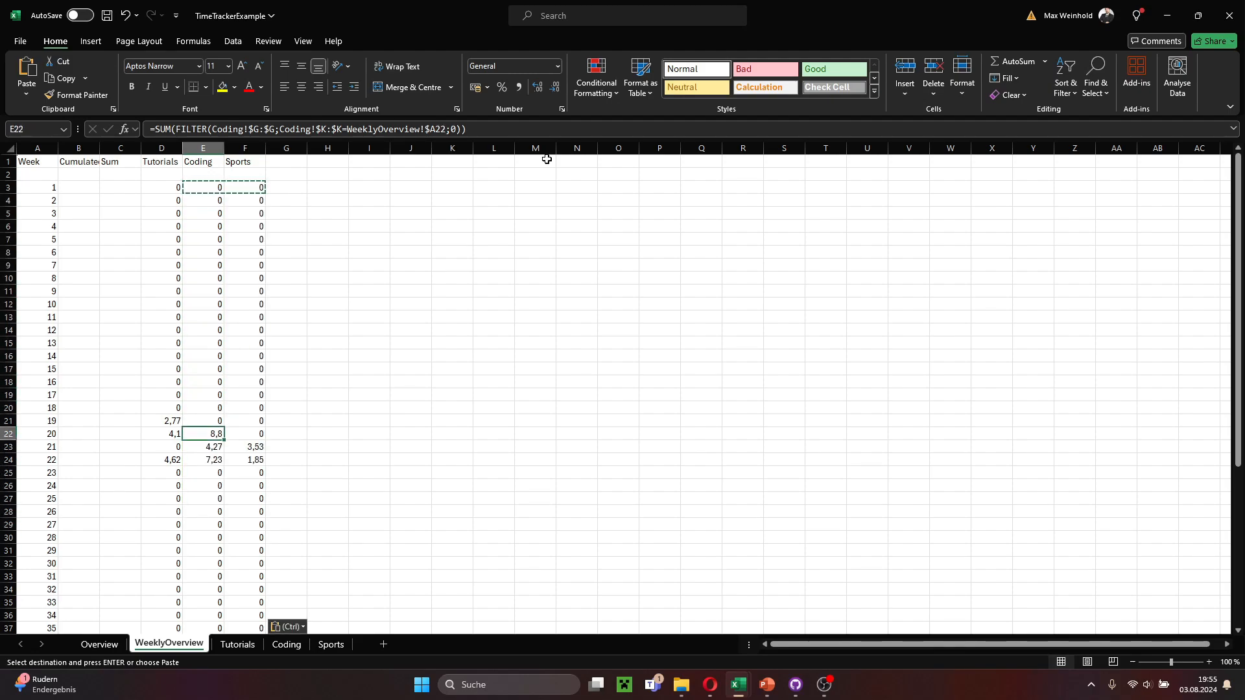
{"action": "key", "text": "Left"}
{"action": "key", "text": "Right"}
{"action": "key", "text": "Left"}
{"action": "key", "text": "Left"}
{"action": "key", "text": "Up"}
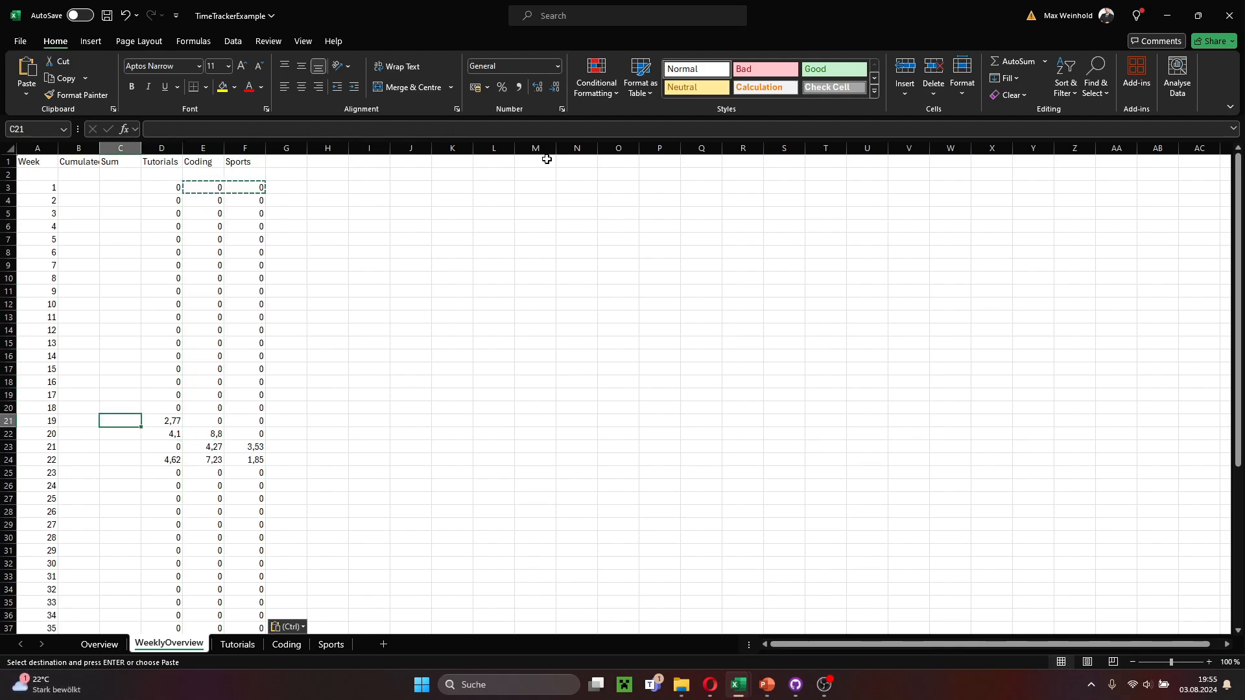
- Enter =SUM(D3:F3) in C3 to total the three activities for week 1
{"action": "key", "text": "Up"}
{"action": "key", "text": "Up"}
{"action": "key", "text": "Up"}
{"action": "key", "text": "Up"}
{"action": "key", "text": "Up"}
{"action": "key", "text": "Up"}
{"action": "key", "text": "Up"}
{"action": "key", "text": "Up"}
{"action": "key", "text": "Up"}
{"action": "key", "text": "Up"}
{"action": "key", "text": "Up"}
{"action": "key", "text": "Up"}
{"action": "key", "text": "Up"}
{"action": "key", "text": "Up"}
{"action": "key", "text": "Up"}
{"action": "key", "text": "Up"}
{"action": "key", "text": "Up"}
{"action": "key", "text": "Up"}
{"action": "key", "text": "Up"}
{"action": "key", "text": "Down"}
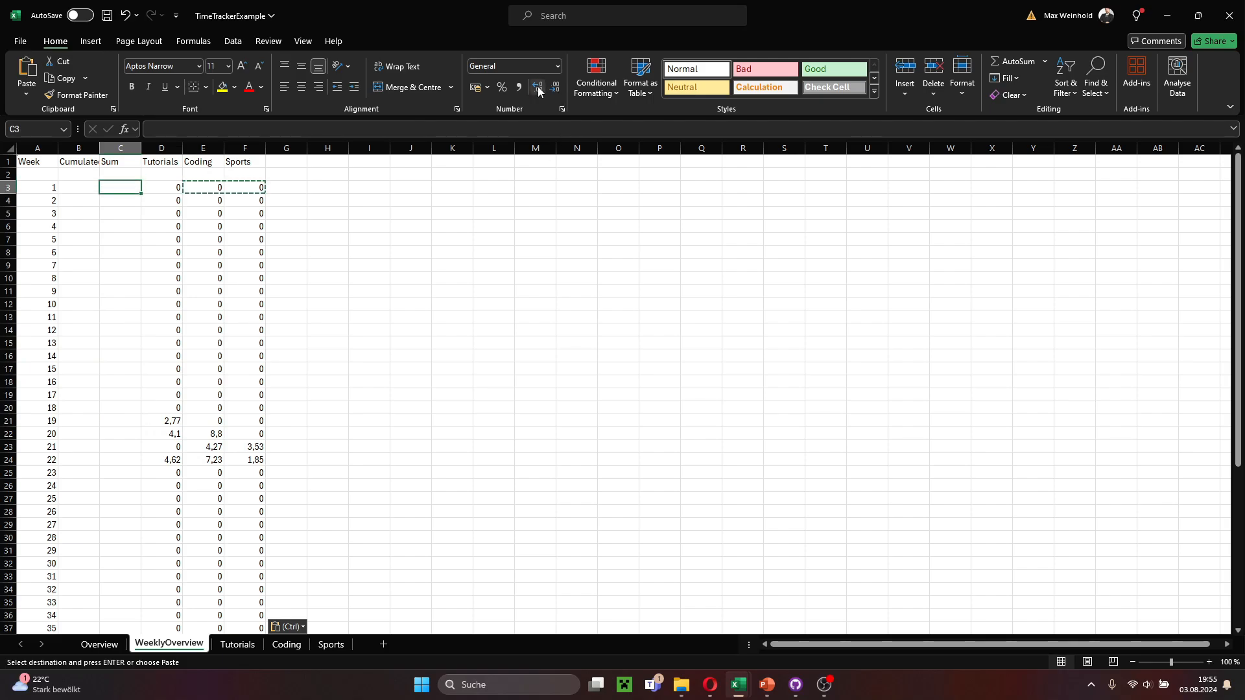
{"action": "left_click", "coordinate": [178, 129]}
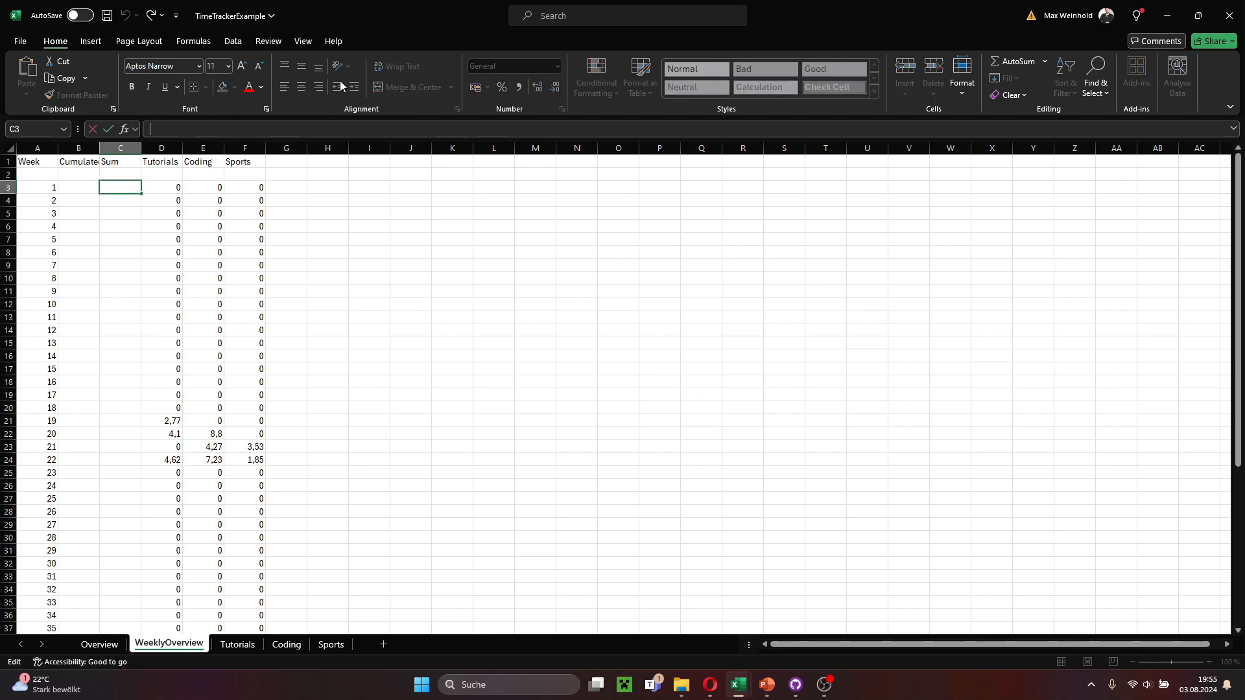
{"action": "type", "text": "=su"}
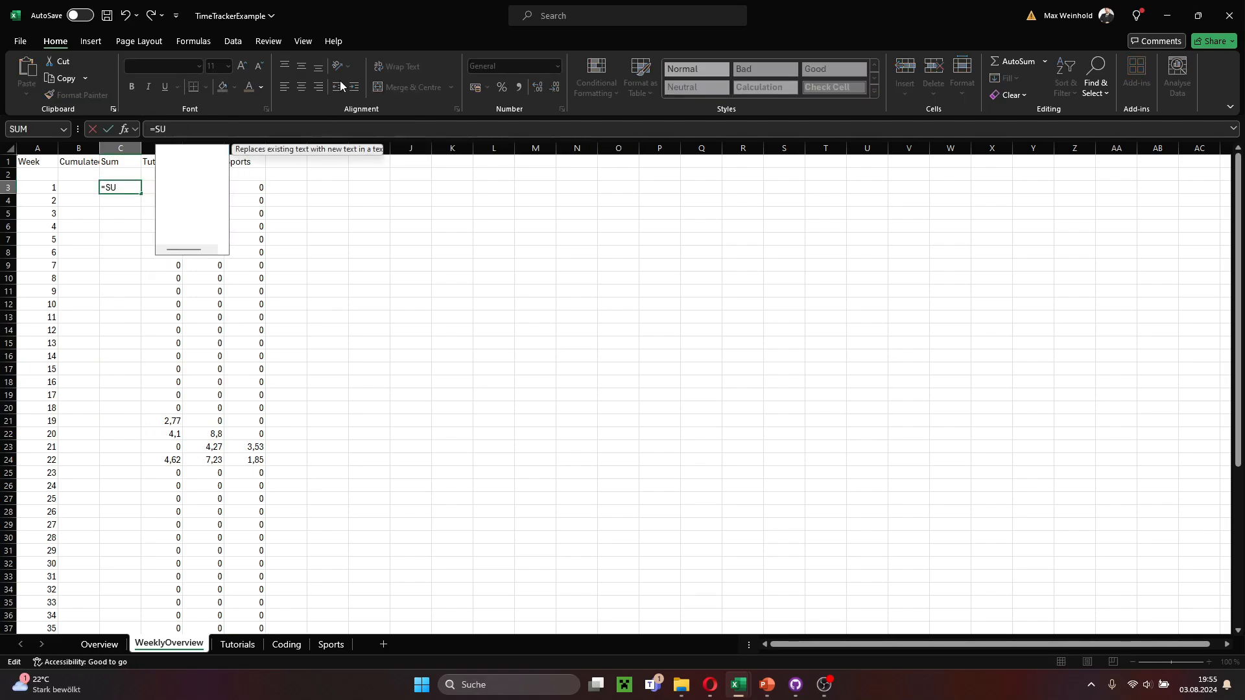
{"action": "key", "text": "Tab"}
{"action": "type", "text": "="}
{"action": "key", "text": "BackSpace"}
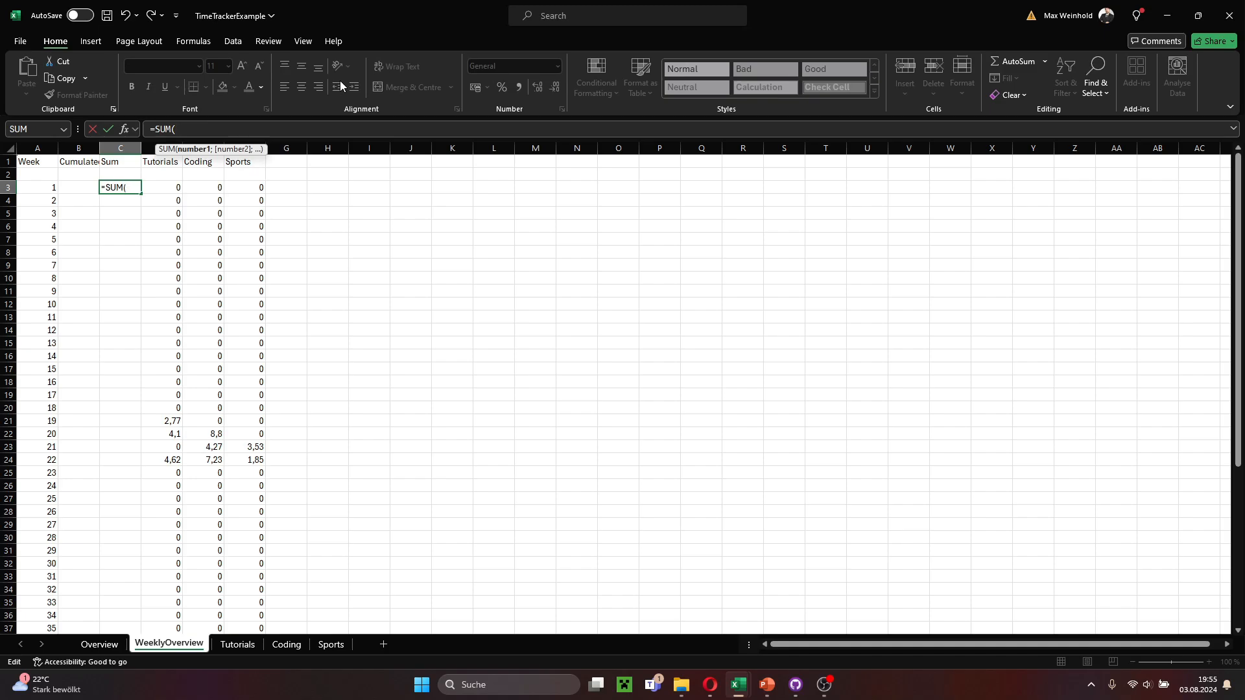
{"action": "type", "text": ")"}
{"action": "left_click_drag", "start_coordinate": [177, 189], "coordinate": [243, 191]}
{"action": "key", "text": "ctrl+Return"}
- Copy the weekly total formula from C3 down the Sum column through week 52
{"action": "key", "text": "ctrl+c"}
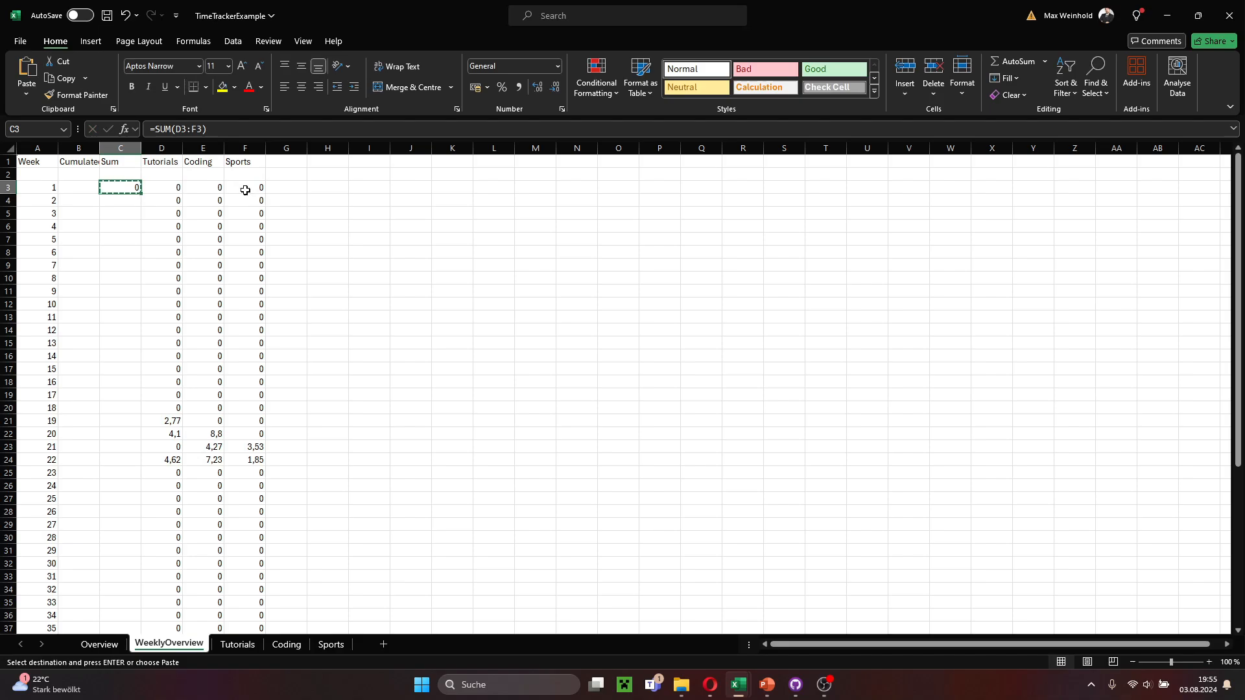
{"action": "key", "text": "shift+Down"}
{"action": "key", "text": "shift+Down"}
{"action": "key", "text": "shift+Down"}
{"action": "key", "text": "shift+Down"}
{"action": "key", "text": "shift+Down"}
{"action": "key", "text": "shift+Down"}
{"action": "key", "text": "shift+Down"}
{"action": "key", "text": "shift+Down"}
{"action": "key", "text": "shift+Down"}
{"action": "key", "text": "shift+Down"}
{"action": "key", "text": "shift+Down"}
{"action": "key", "text": "shift+Down"}
{"action": "key", "text": "shift+Down"}
{"action": "key", "text": "shift+Down"}
{"action": "key", "text": "shift+Down"}
{"action": "key", "text": "shift+Down"}
{"action": "key", "text": "shift+Down"}
{"action": "key", "text": "shift+Down"}
{"action": "key", "text": "shift+Down"}
{"action": "key", "text": "shift+Down"}
{"action": "key", "text": "Return"}
- Enter the running total formula =SUM(B2+C3) in B3 of the cumulated column
{"action": "key", "text": "Left"}
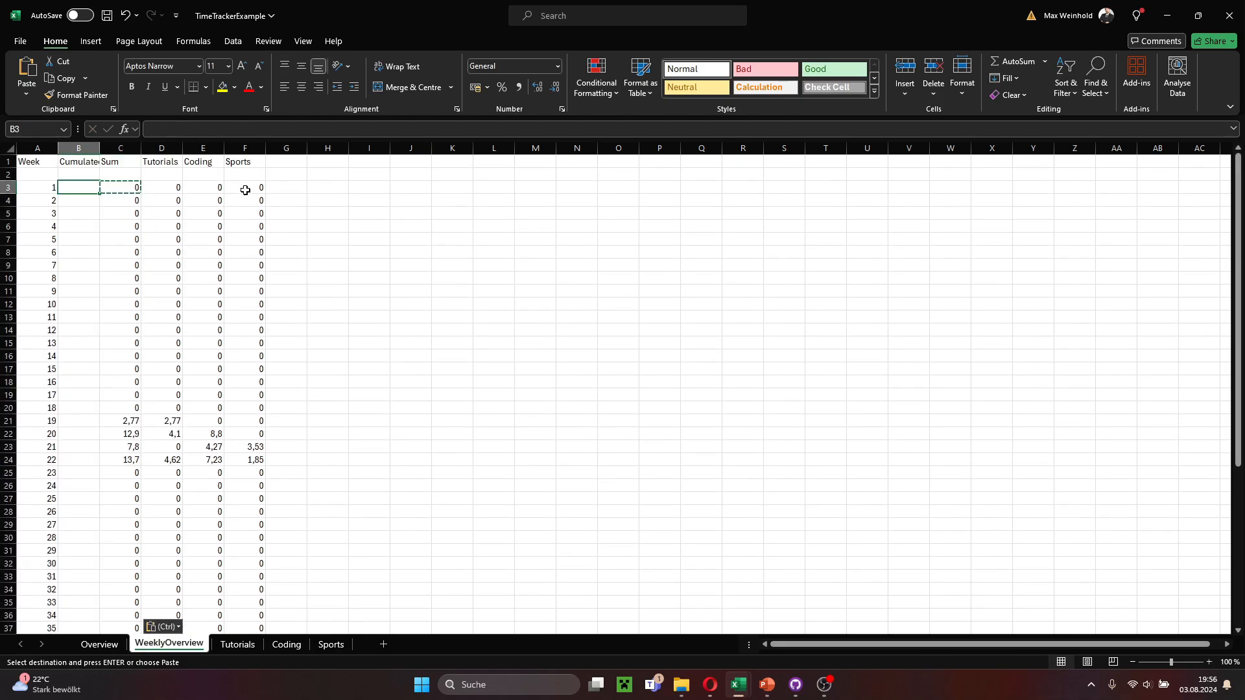
{"action": "left_click", "coordinate": [182, 123]}
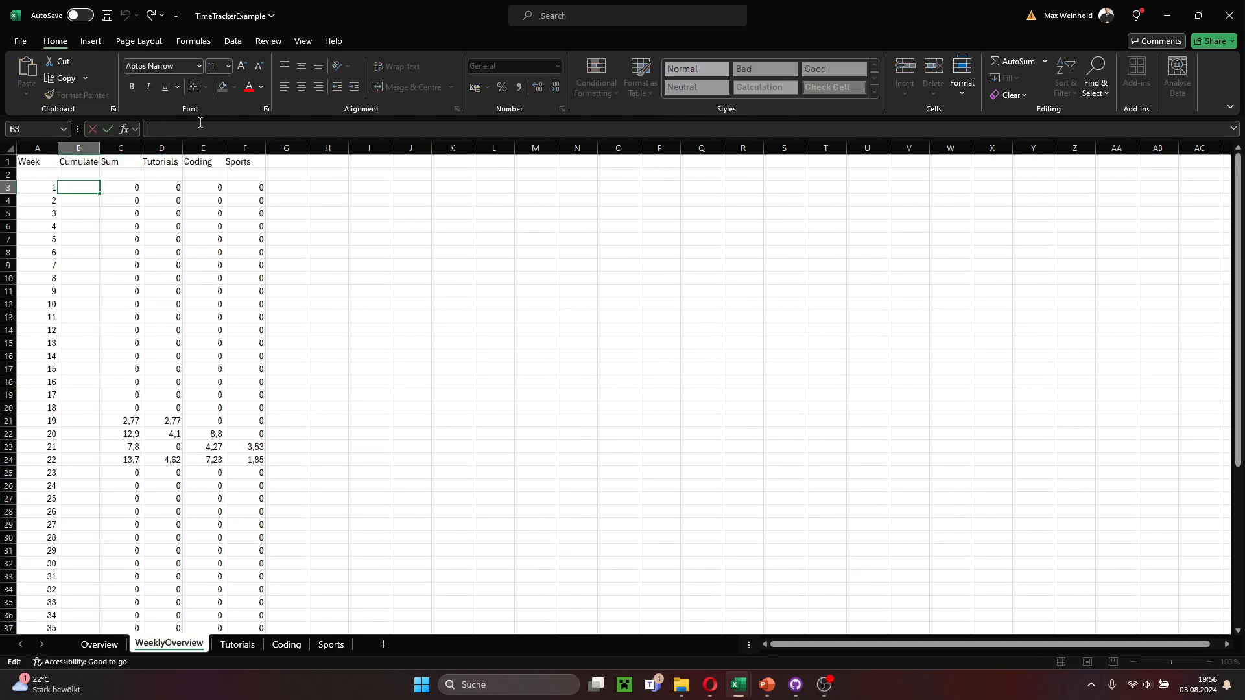
{"action": "type", "text": "="}
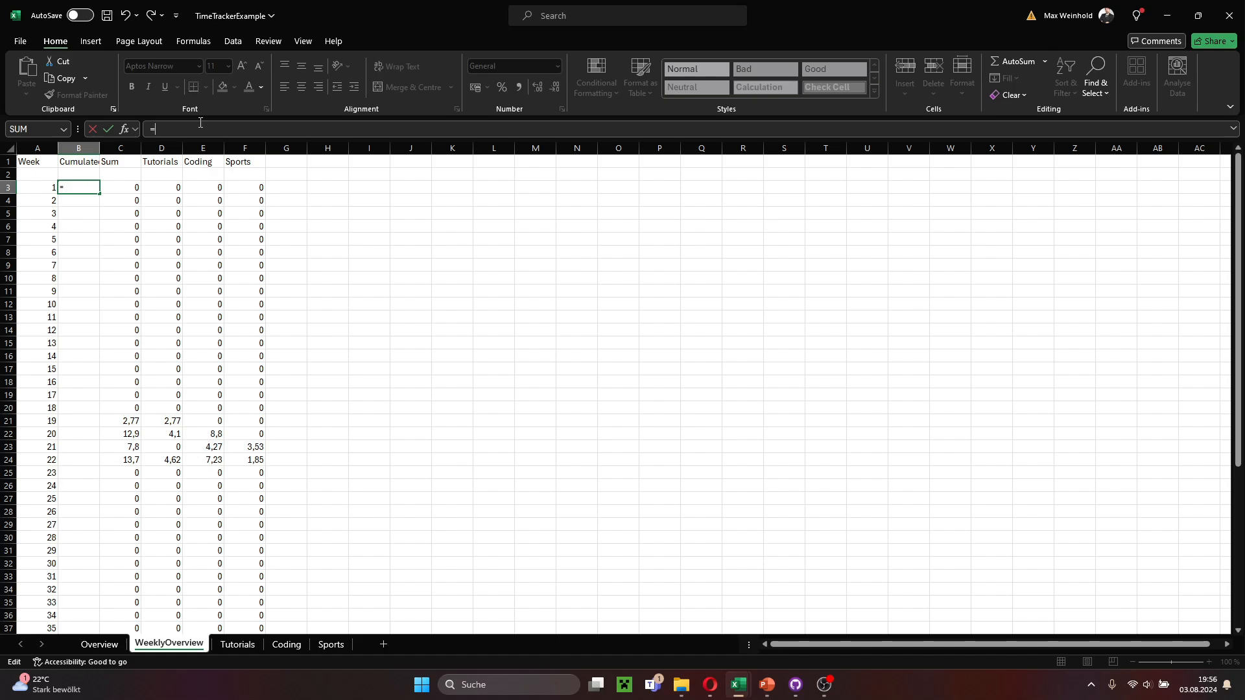
{"action": "type", "text": "sum"}
{"action": "key", "text": "Tab"}
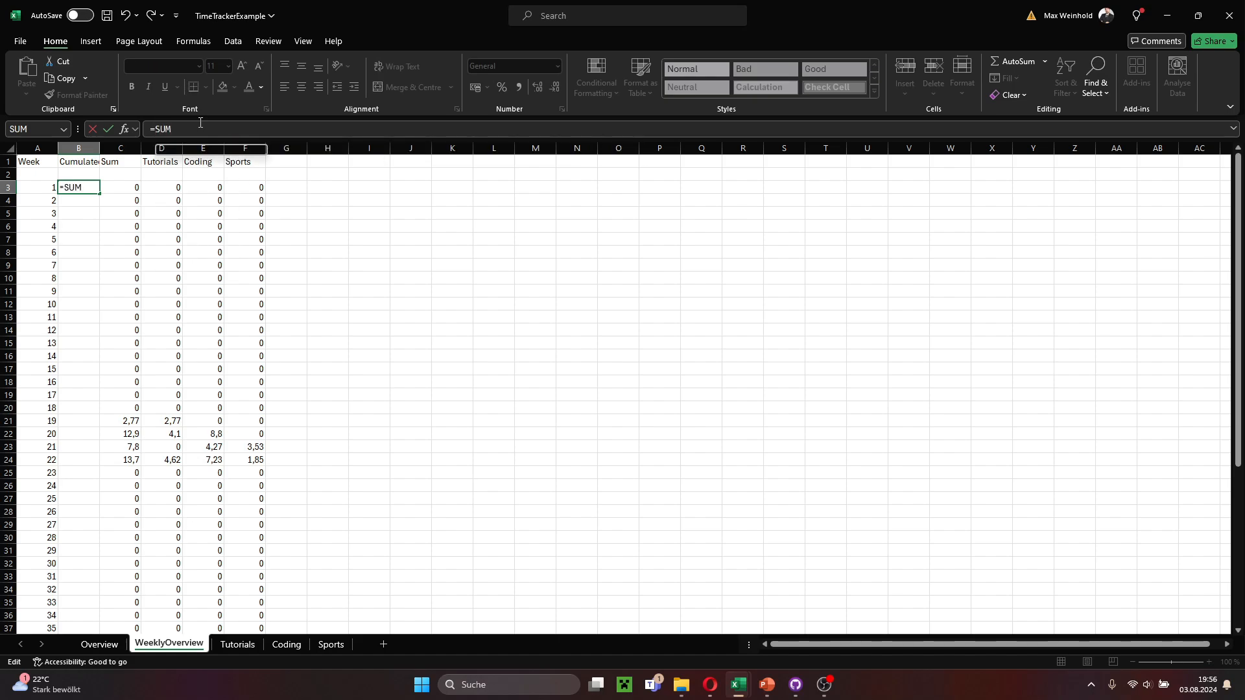
{"action": "type", "text": "()"}
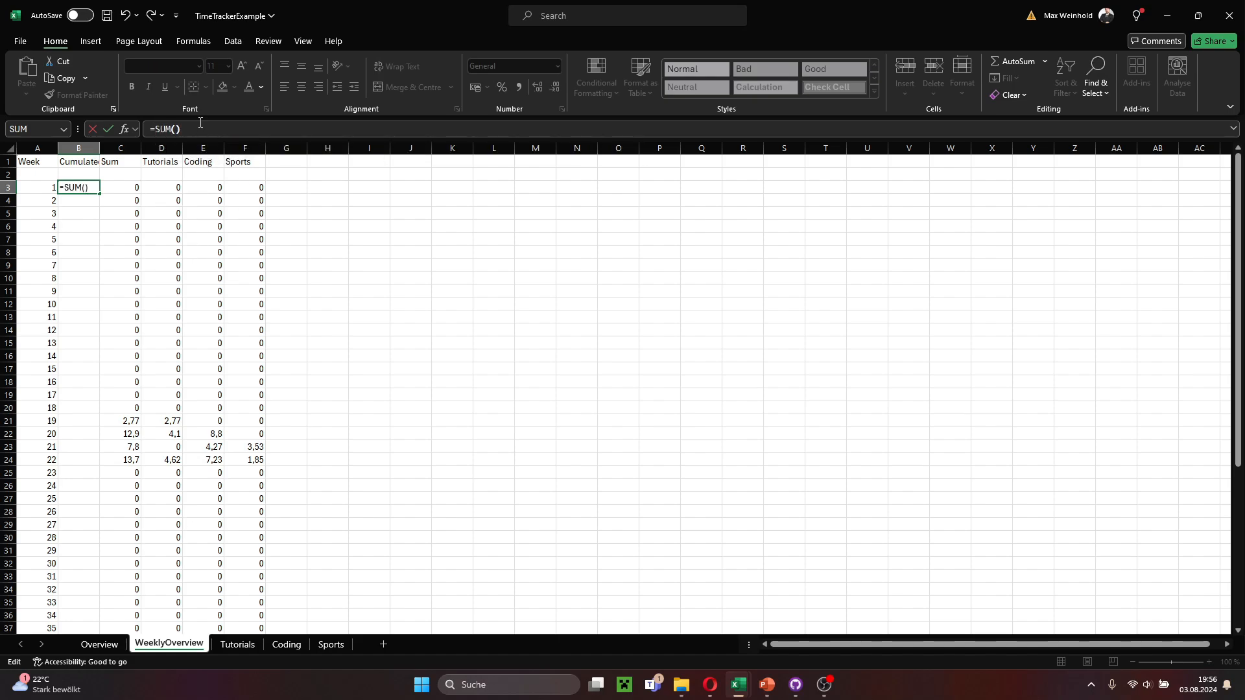
{"action": "key", "text": "Left"}
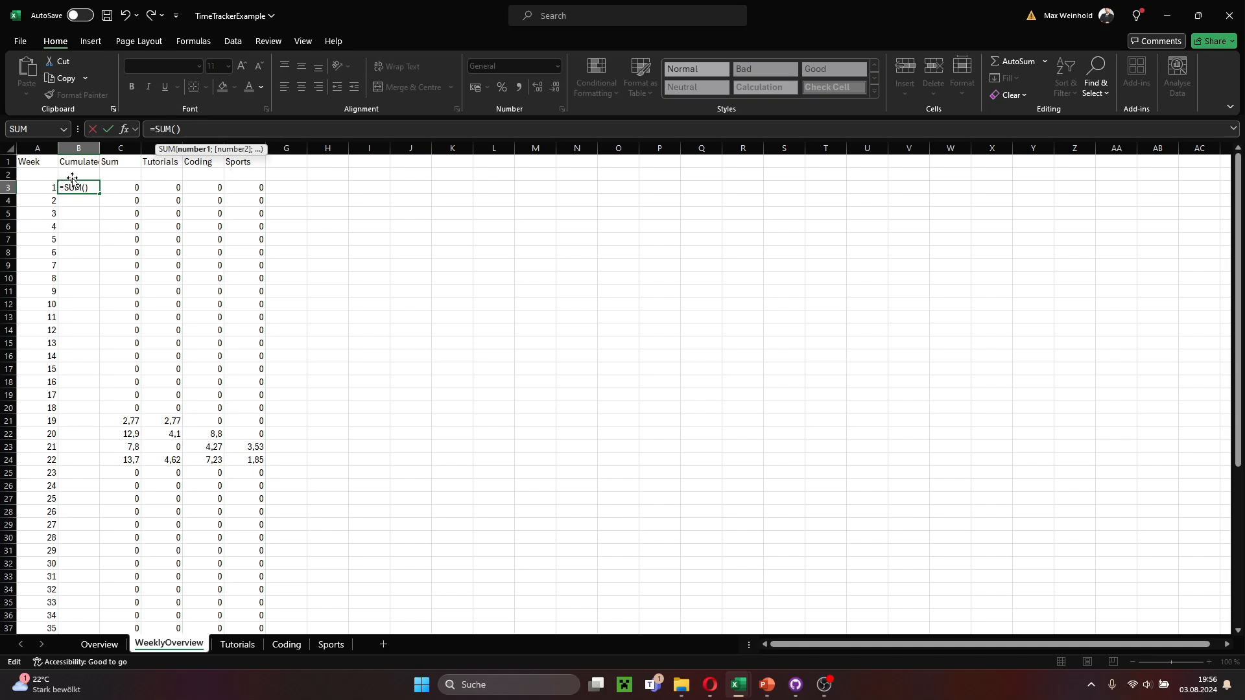
{"action": "key", "text": "Up"}
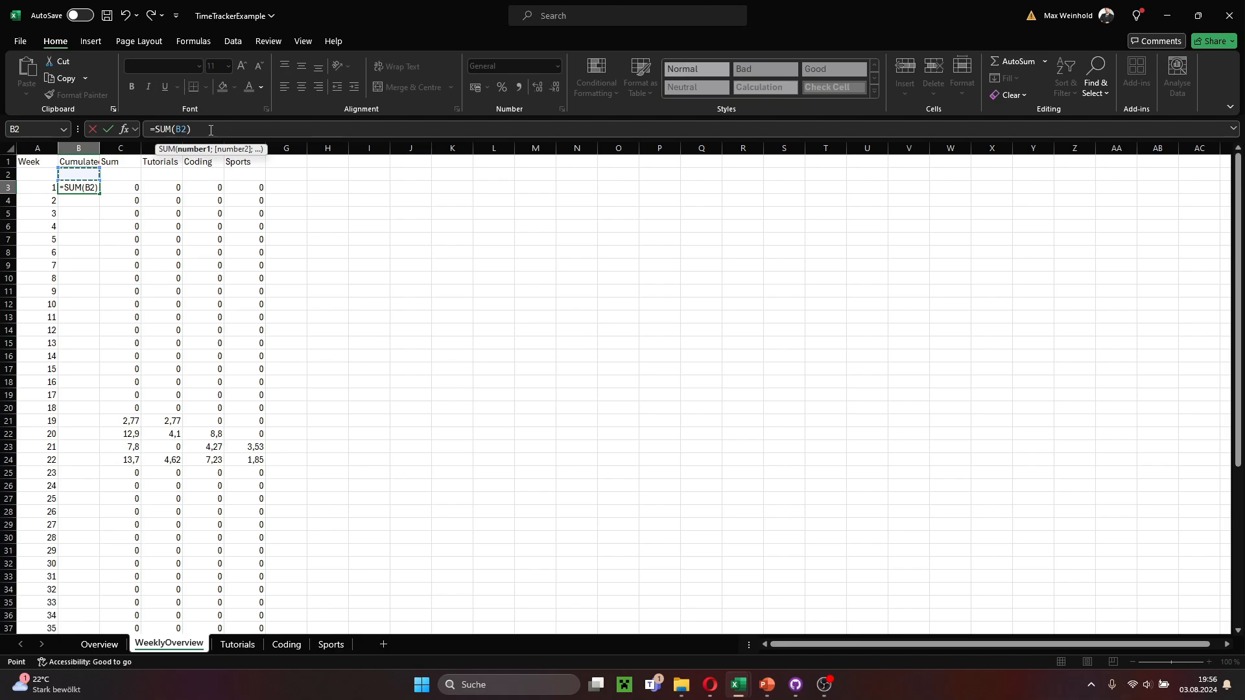
{"action": "key", "text": "Return"}
- Copy the running total formula from B3 down the cumulated column through week 52 and check the filled rows
{"action": "key", "text": "Up"}
{"action": "key", "text": "ctrl+c"}
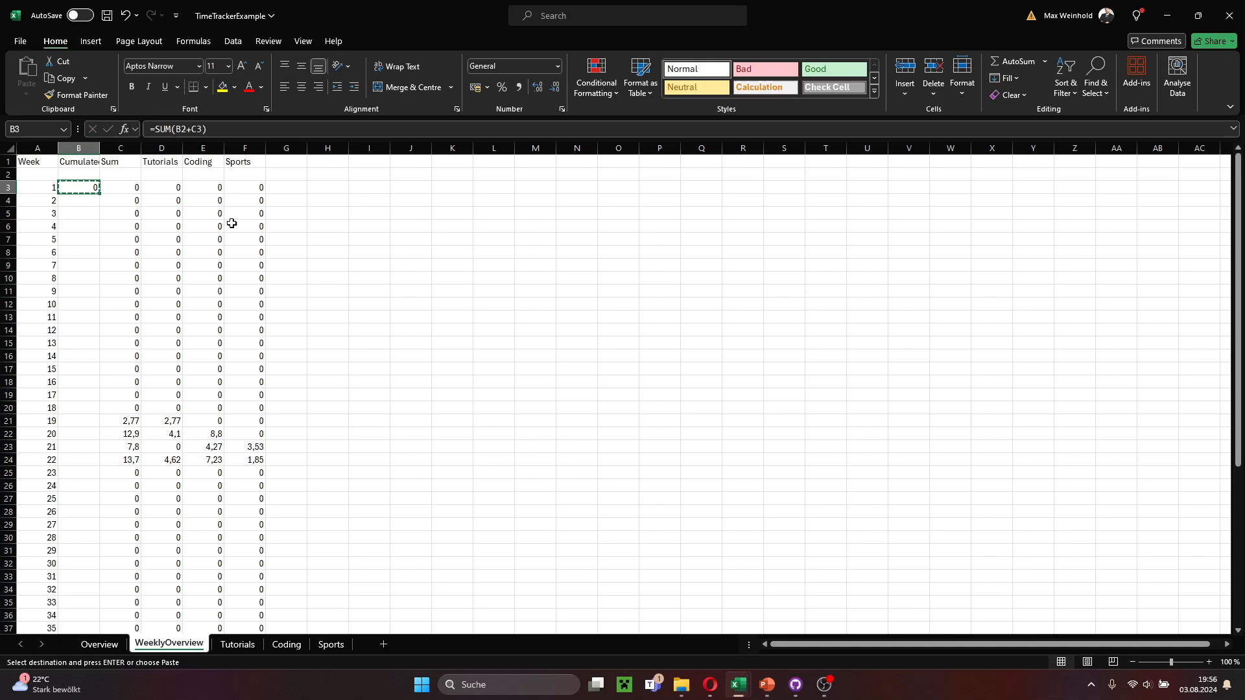
{"action": "key", "text": "shift+Down"}
{"action": "key", "text": "shift+Down"}
{"action": "key", "text": "shift+Down"}
{"action": "key", "text": "shift+Down"}
{"action": "key", "text": "shift+Down"}
{"action": "key", "text": "shift+Down"}
{"action": "key", "text": "shift+Down"}
{"action": "key", "text": "shift+Down"}
{"action": "key", "text": "shift+Down"}
{"action": "key", "text": "shift+Down"}
{"action": "key", "text": "shift+Down"}
{"action": "key", "text": "shift+Down"}
{"action": "key", "text": "shift+Down"}
{"action": "key", "text": "shift+Down"}
{"action": "key", "text": "shift+Down"}
{"action": "key", "text": "shift+Down"}
{"action": "key", "text": "shift+Down"}
{"action": "key", "text": "shift+Down"}
{"action": "key", "text": "shift+Down"}
{"action": "key", "text": "shift+Down"}
{"action": "key", "text": "shift+Down"}
{"action": "key", "text": "shift+Down"}
{"action": "key", "text": "shift+Down"}
{"action": "key", "text": "shift+Down"}
{"action": "key", "text": "shift+Down"}
{"action": "key", "text": "shift+Down"}
{"action": "key", "text": "shift+Down"}
{"action": "key", "text": "shift+Down"}
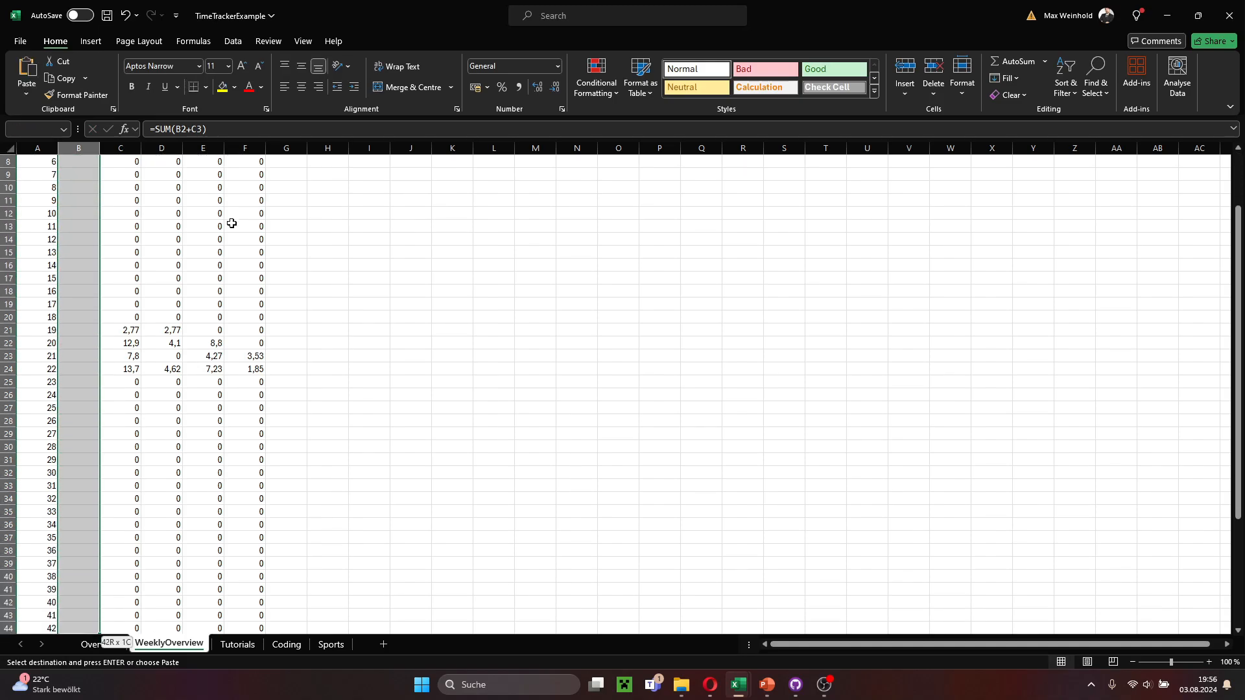
{"action": "key", "text": "Return"}
{"action": "key", "text": "Right"}
{"action": "key", "text": "Down"}
{"action": "scroll", "coordinate": [258, 283], "scroll_direction": "down", "scroll_amount": 9}
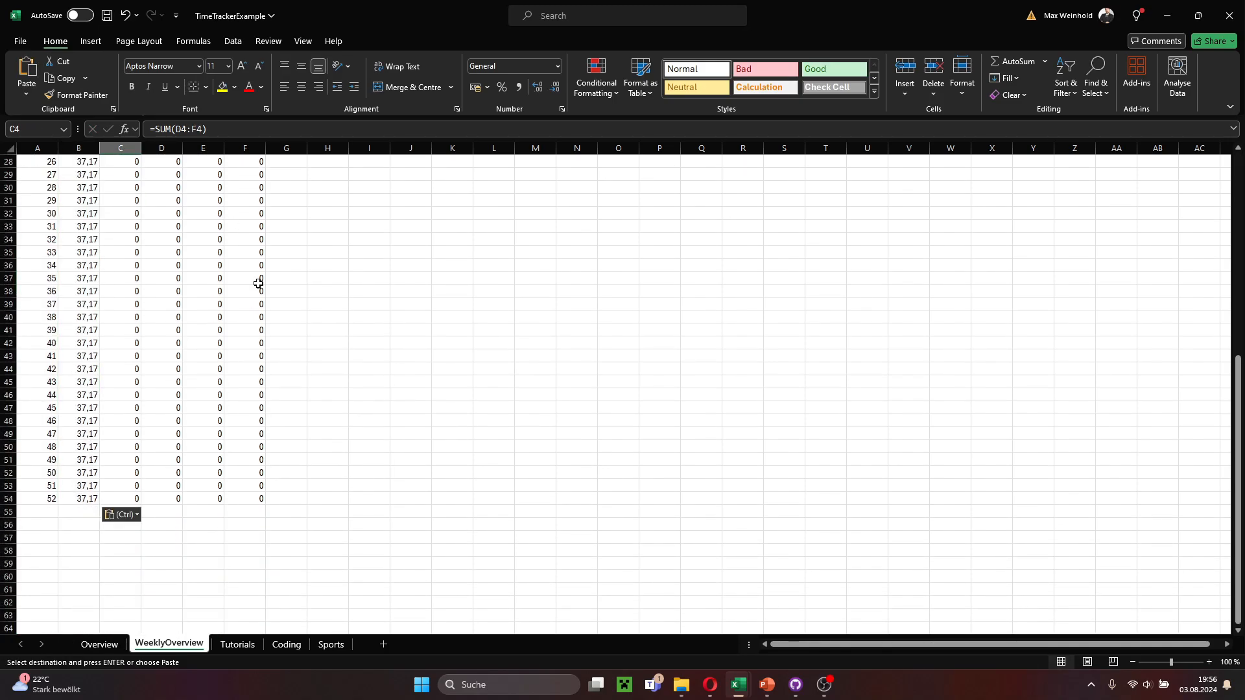